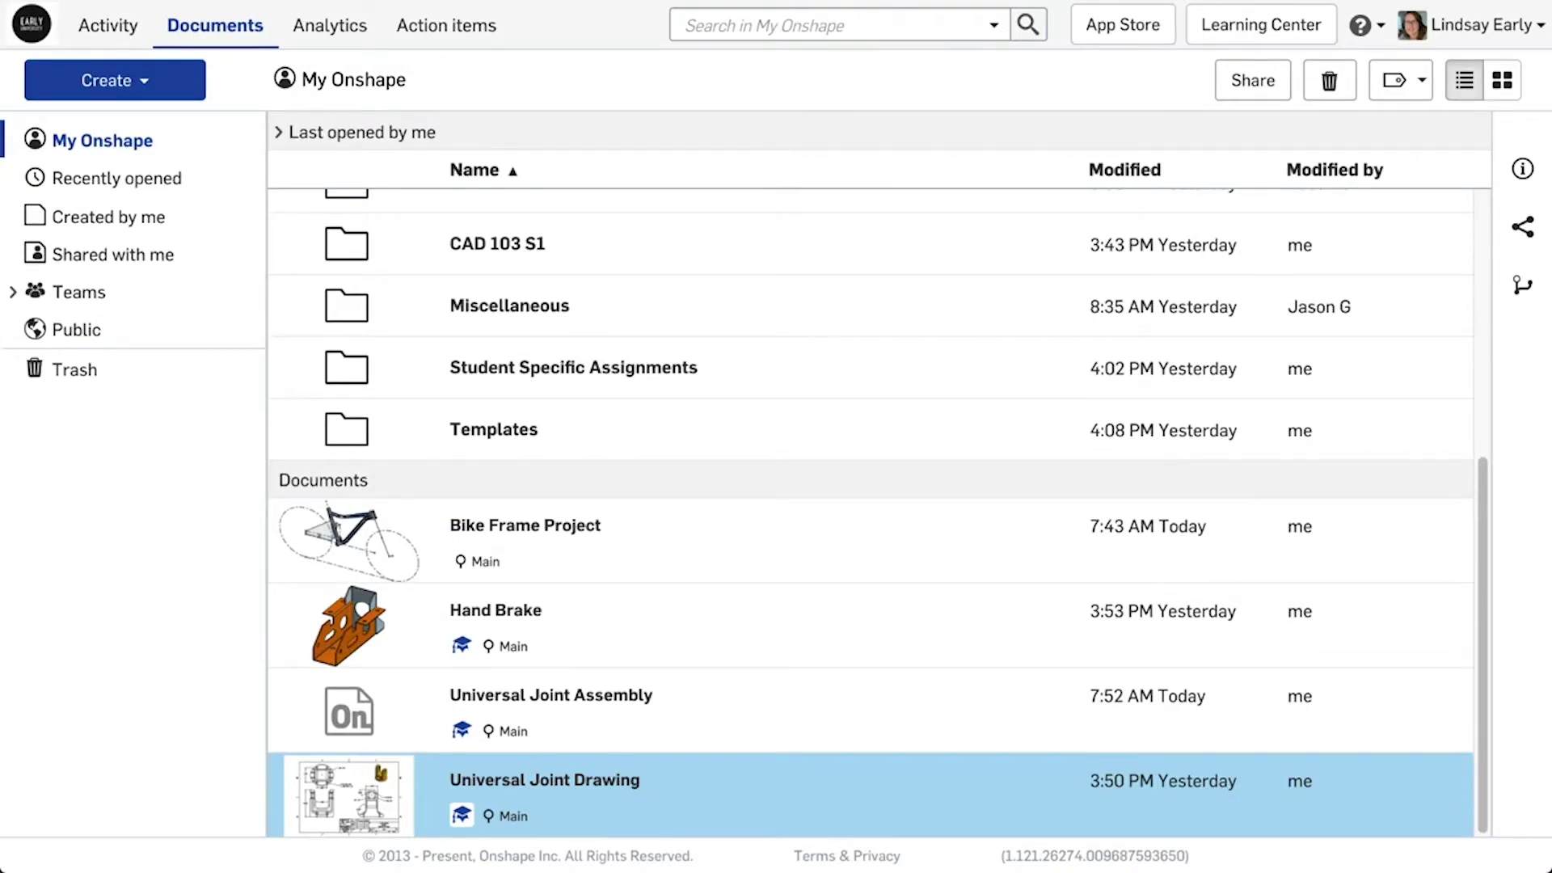
# - Open Universal Joint Drawing from My Onshape to show the dimensioned flange drawing sheet
pyautogui.click(751, 811)
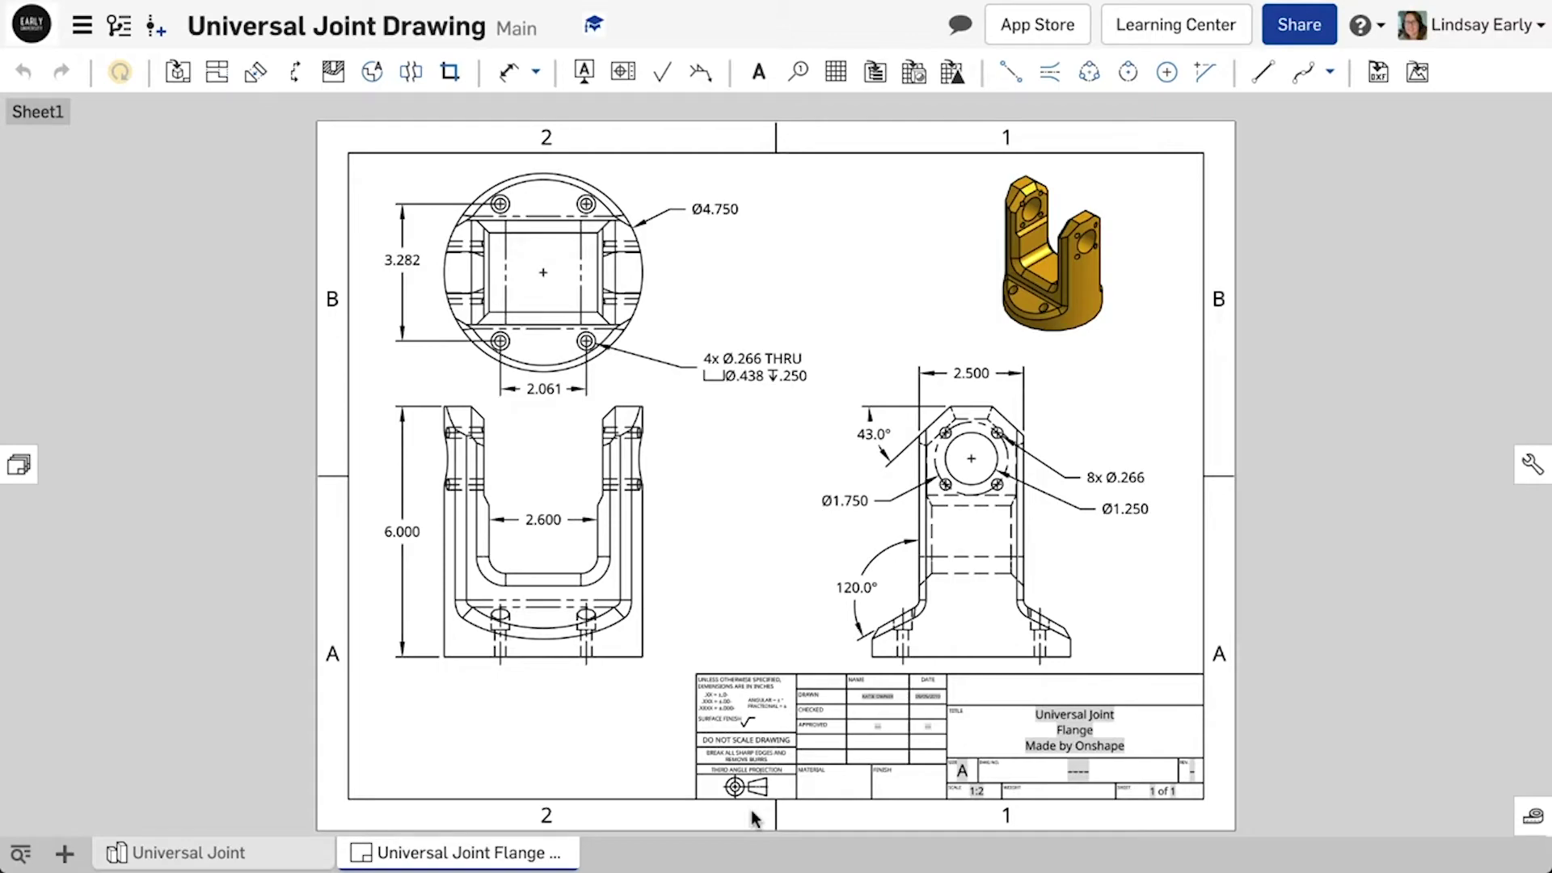
# - Create version 'PART DRAWING ASSIGNMENT 1' with description 'Ready for Grading - Assignment 1'
pyautogui.click(158, 29)
pyautogui.write('P')
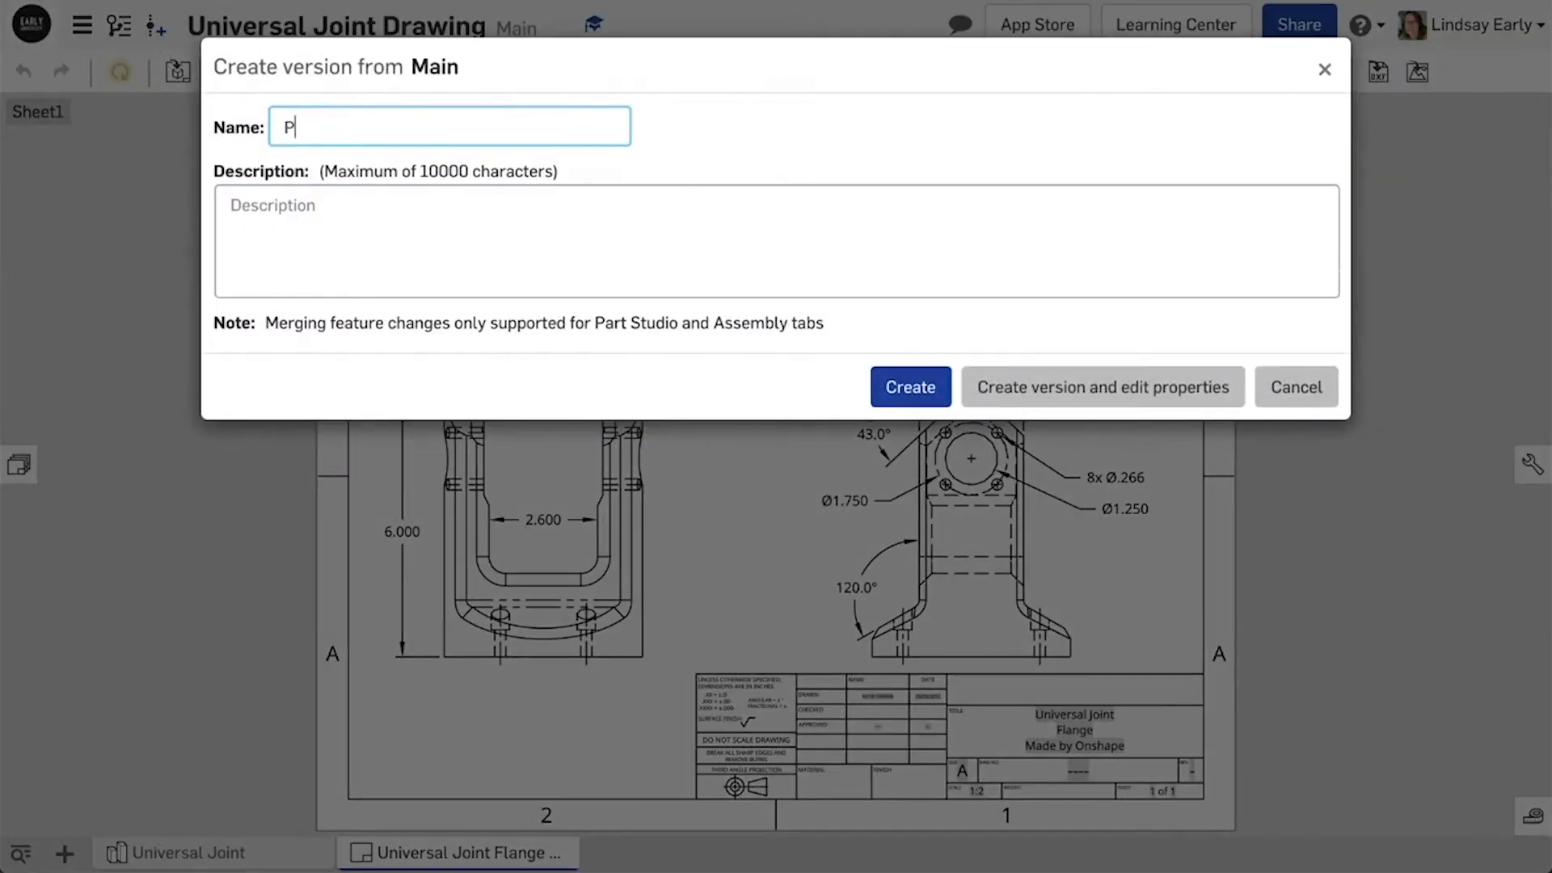
pyautogui.write('ART DRAWING ASSIGNMENT')
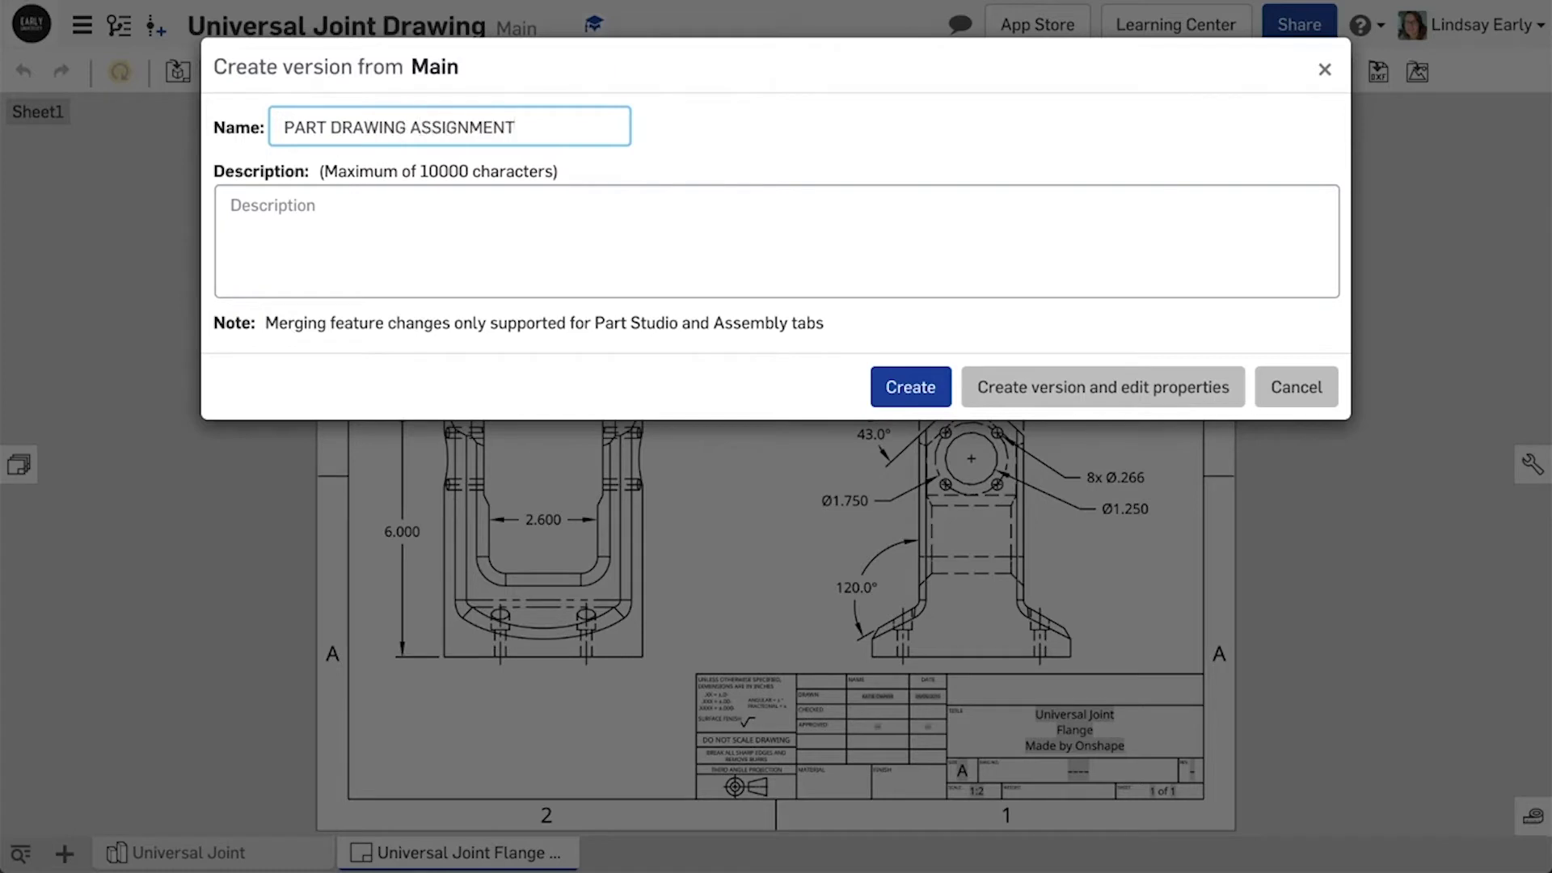
pyautogui.write(' 1')
pyautogui.click(436, 275)
pyautogui.write('Ready for Grading')
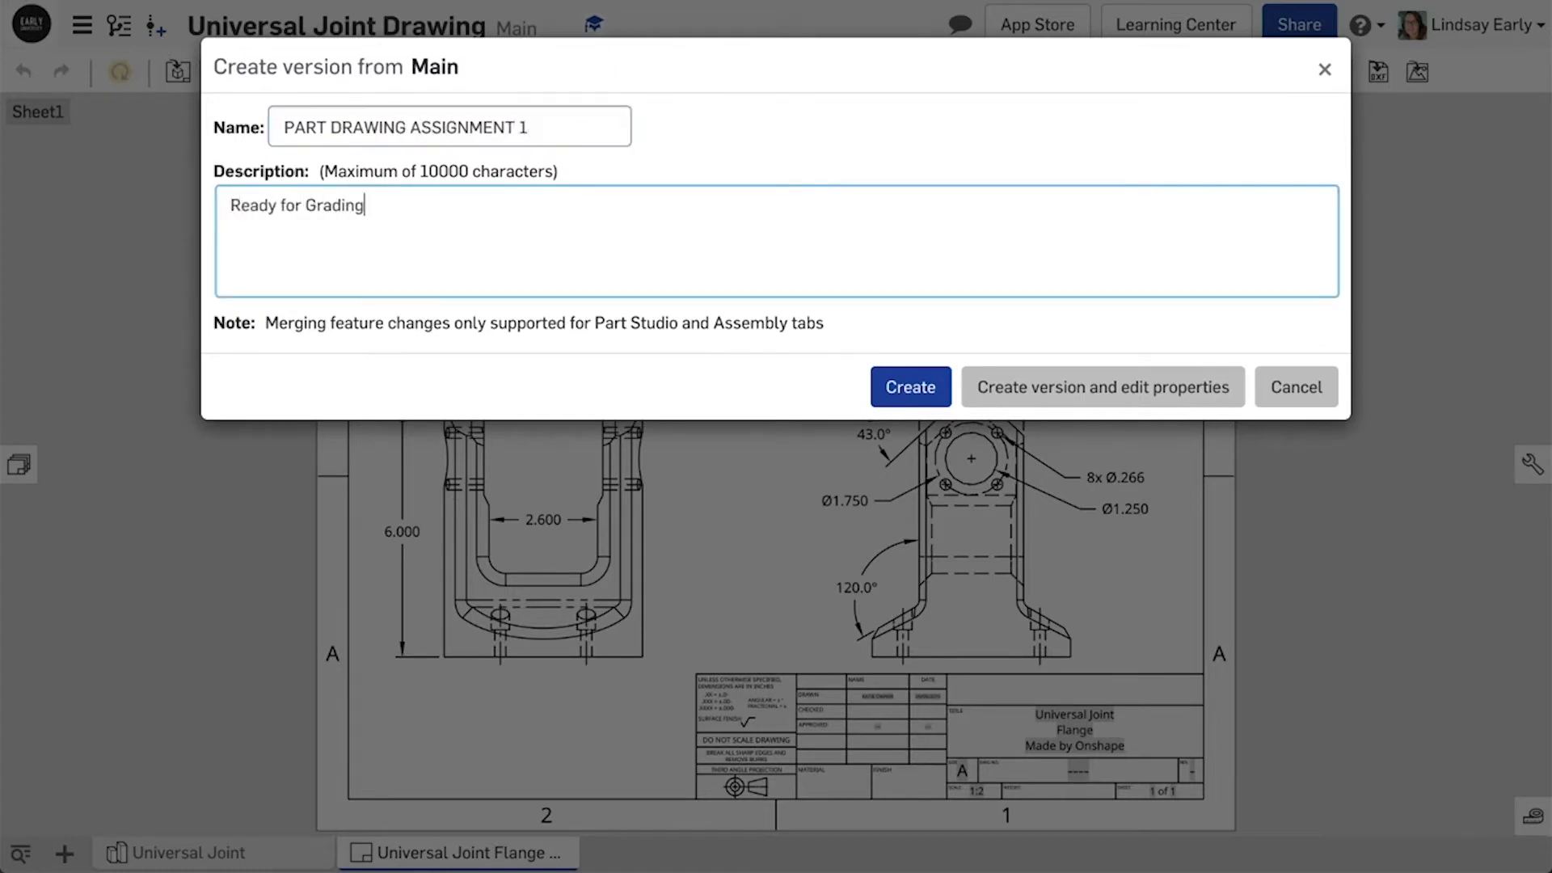
pyautogui.write(' - Assignment 1')
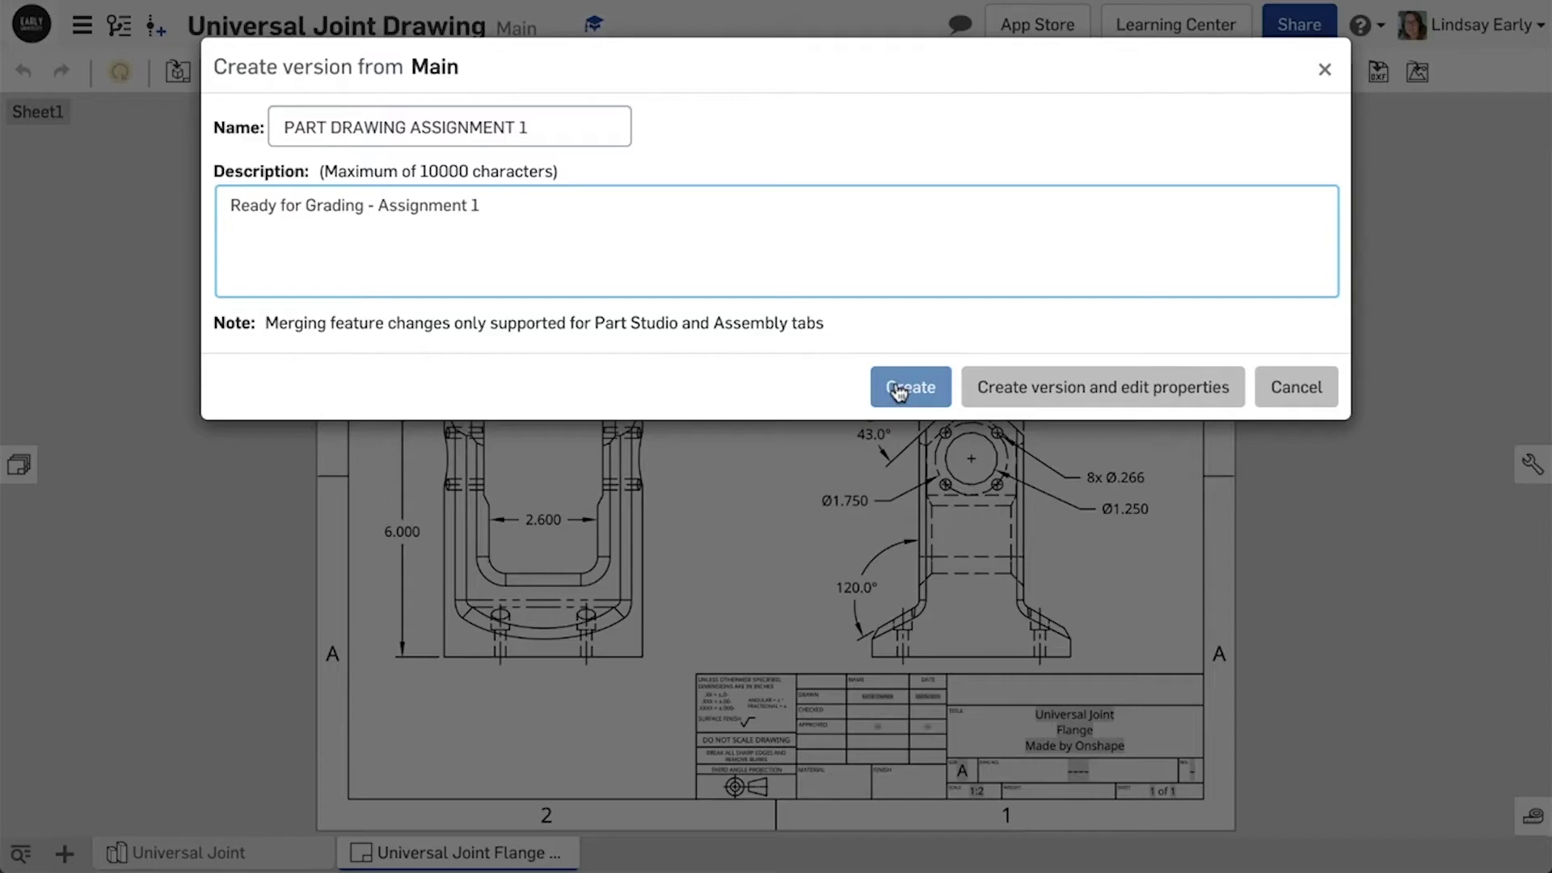
pyautogui.click(898, 391)
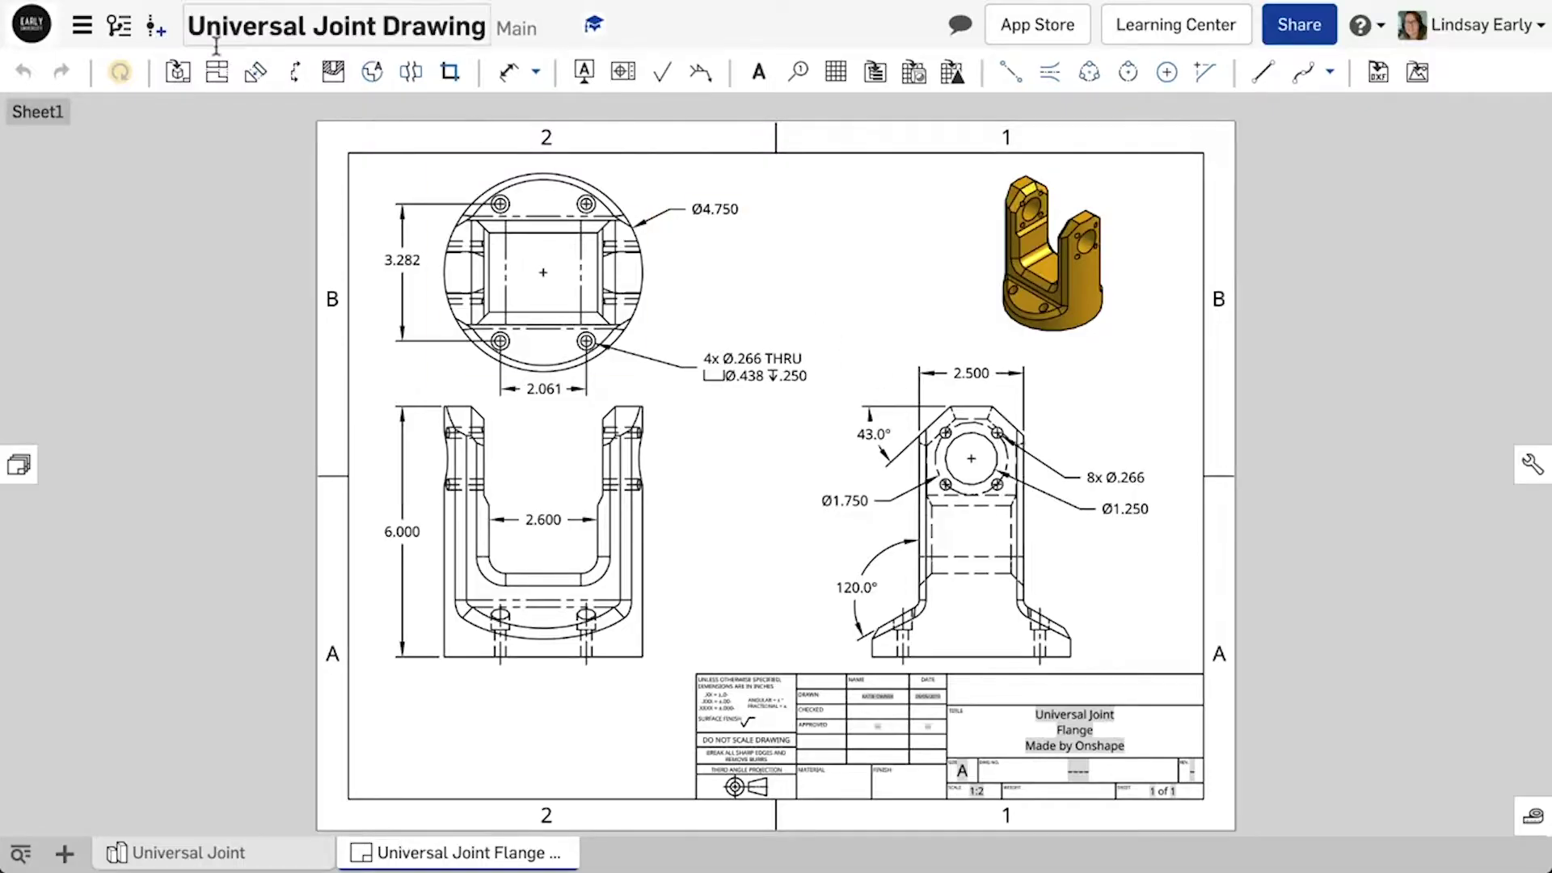
# - Open the PART DRAWING ASSIGNMENT 1 version from the version history
pyautogui.click(119, 30)
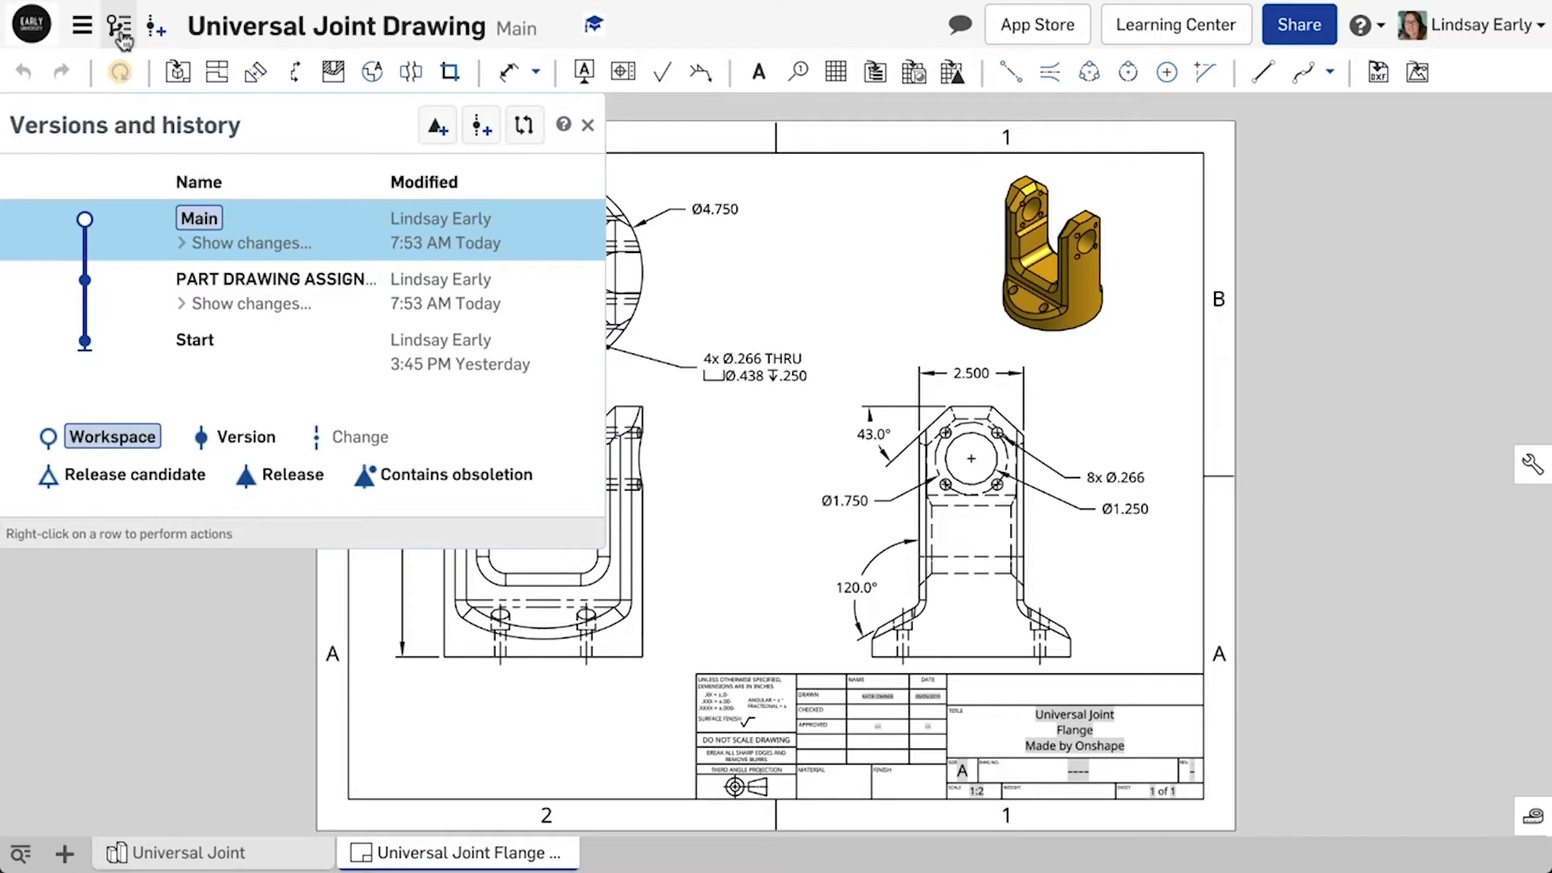
pyautogui.click(346, 295)
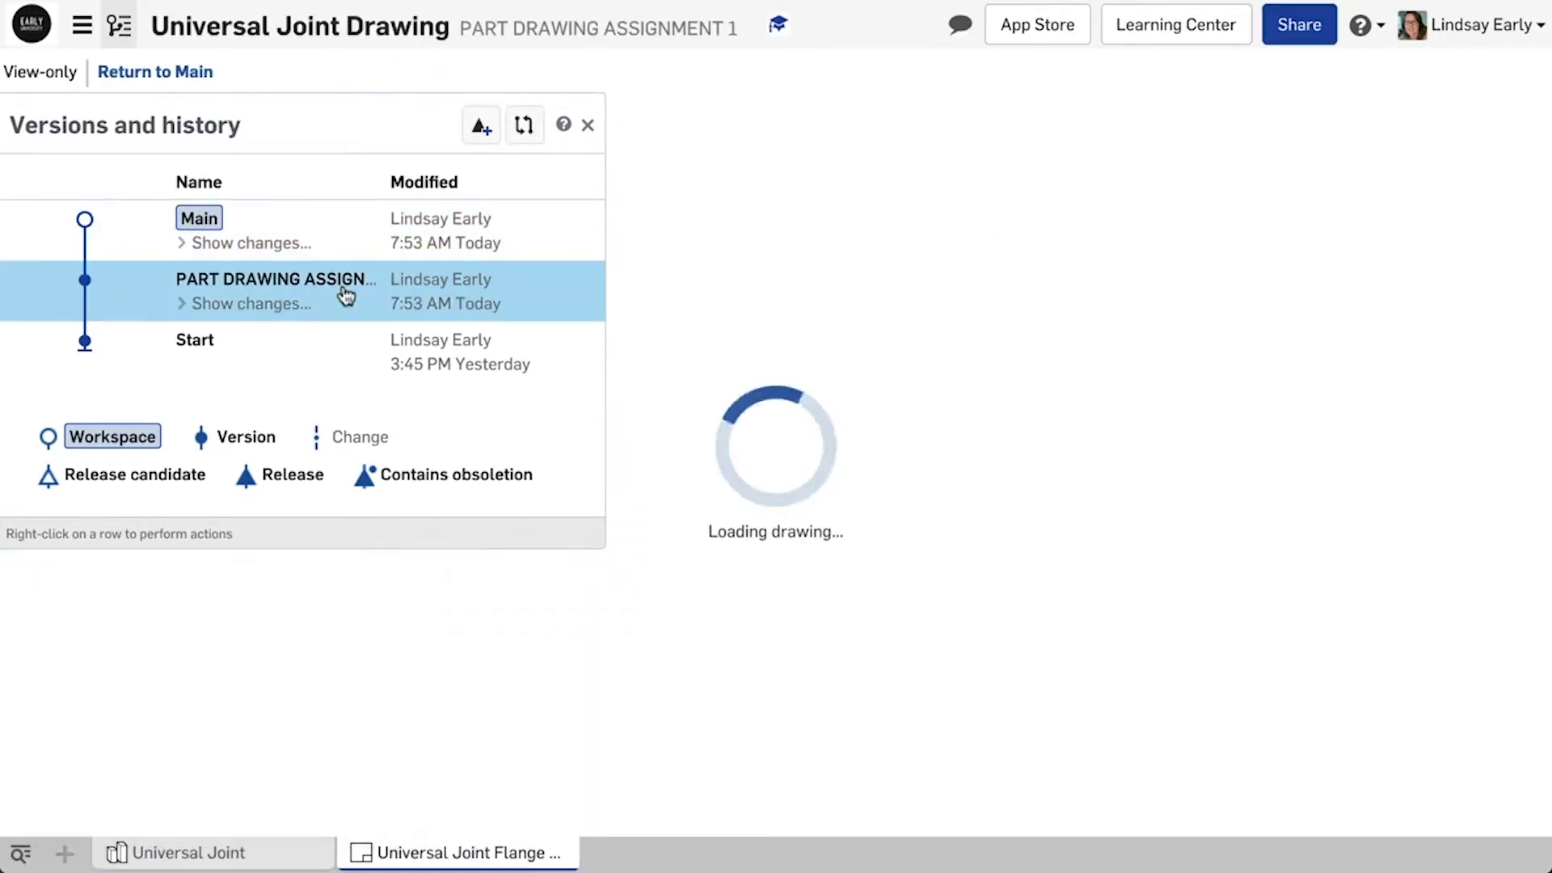
pyautogui.click(589, 125)
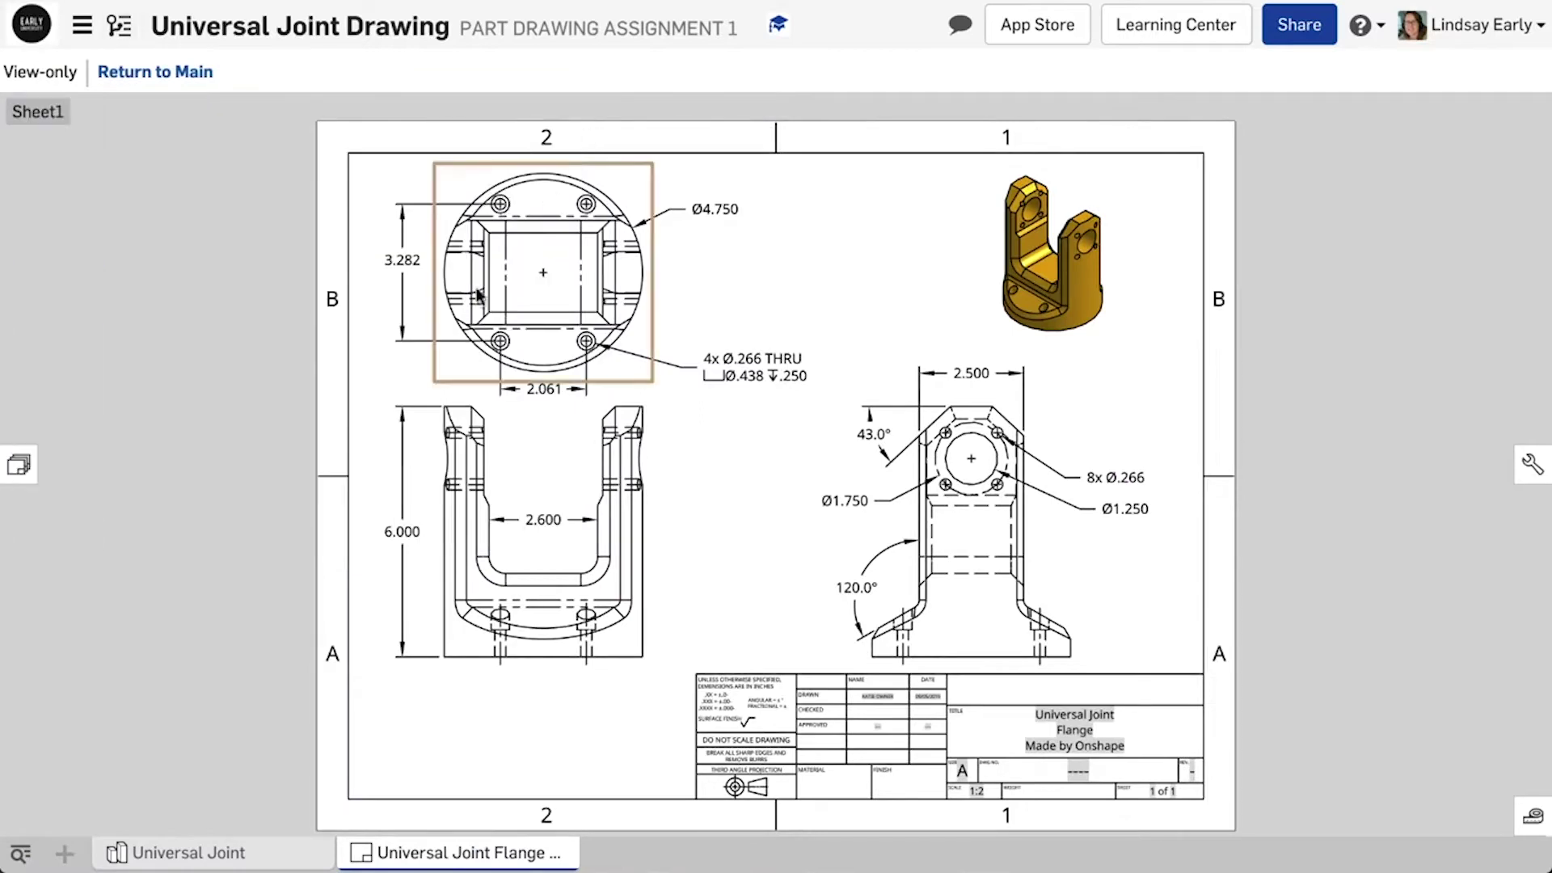
# - Inspect Sketch 9 and Extrude 11 in the Universal Joint part studio without changes
pyautogui.click(207, 854)
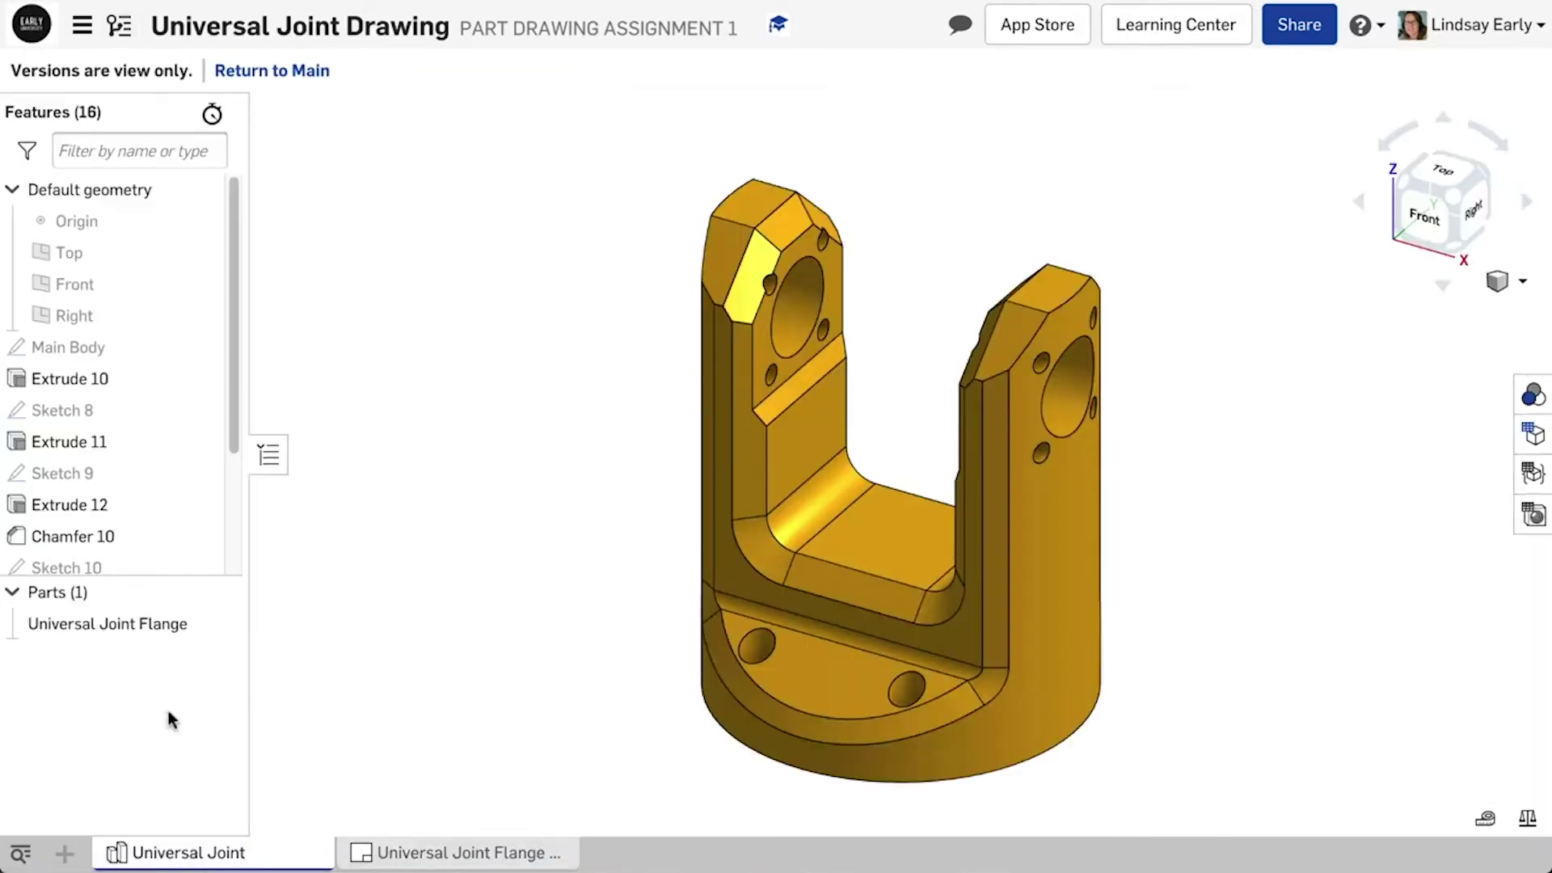
pyautogui.doubleClick(82, 475)
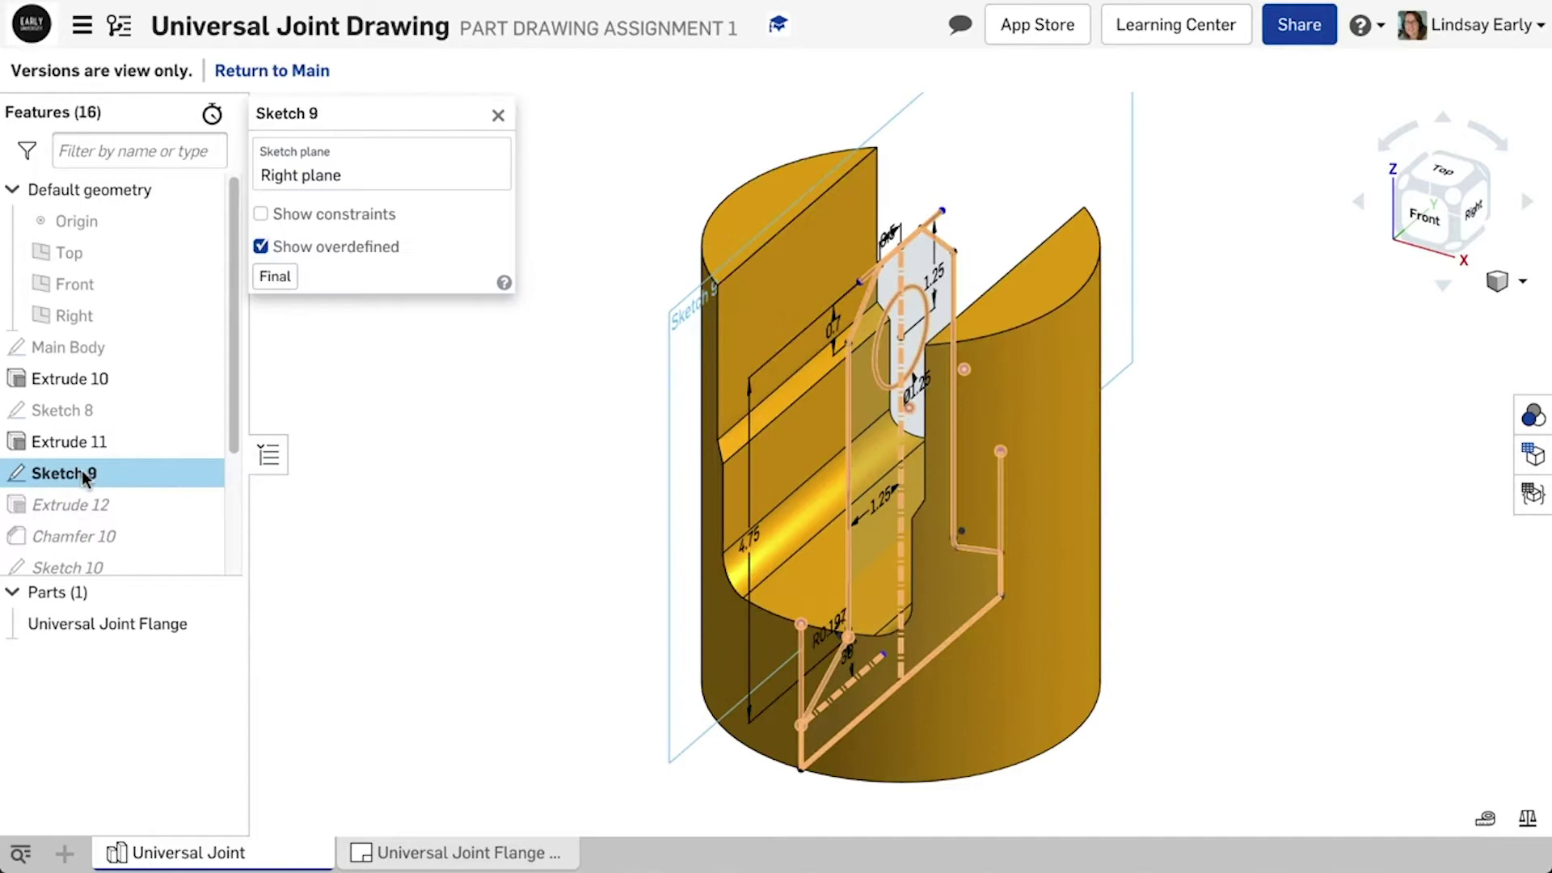
pyautogui.press('n')
pyautogui.click(496, 116)
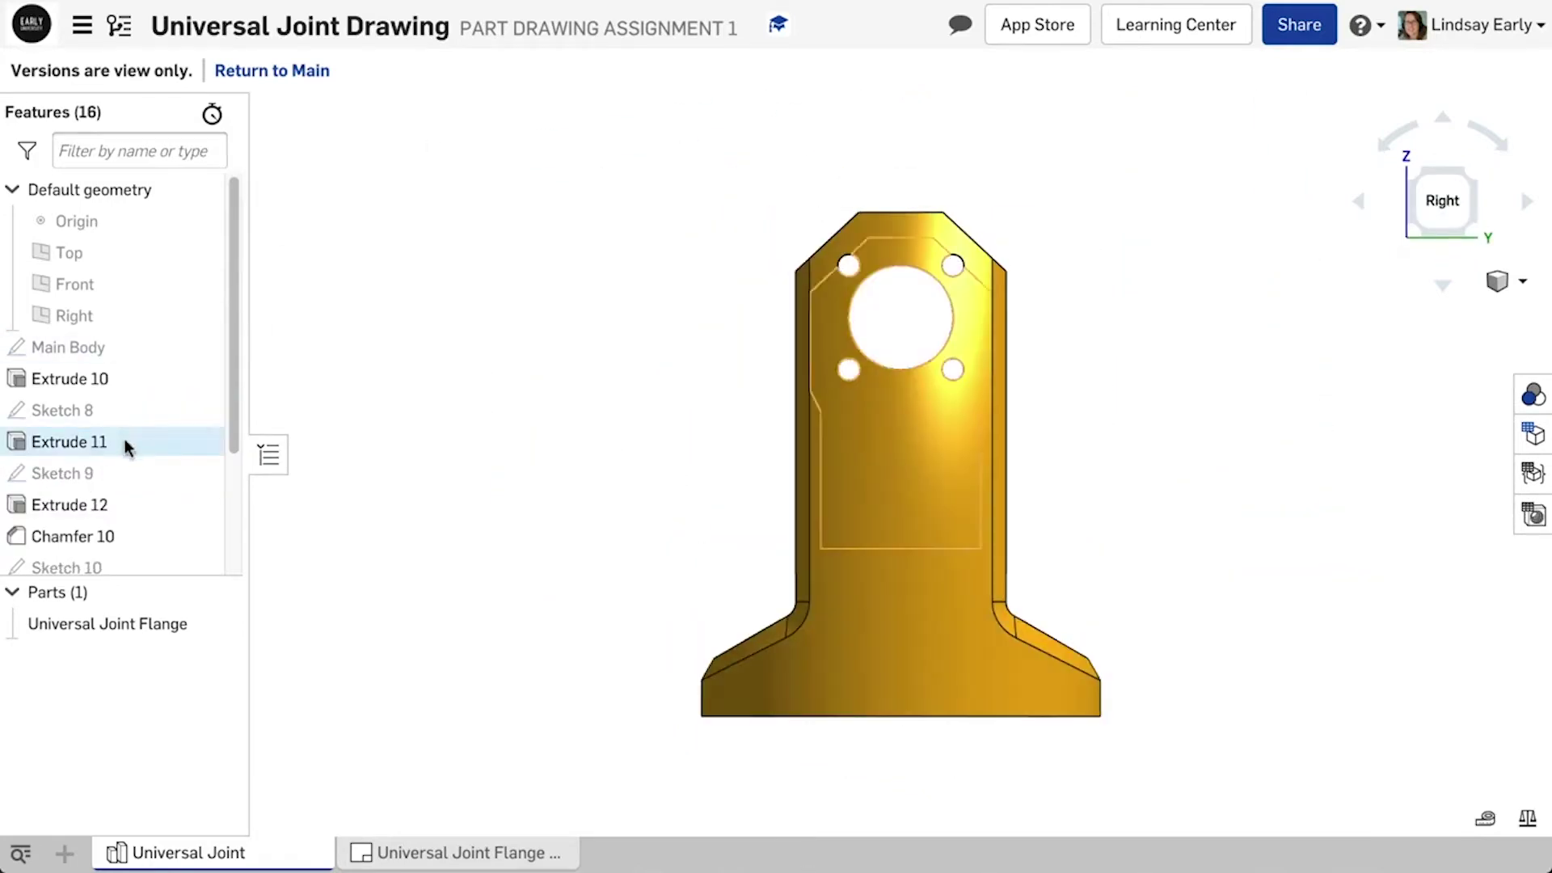
pyautogui.doubleClick(129, 445)
pyautogui.click(496, 115)
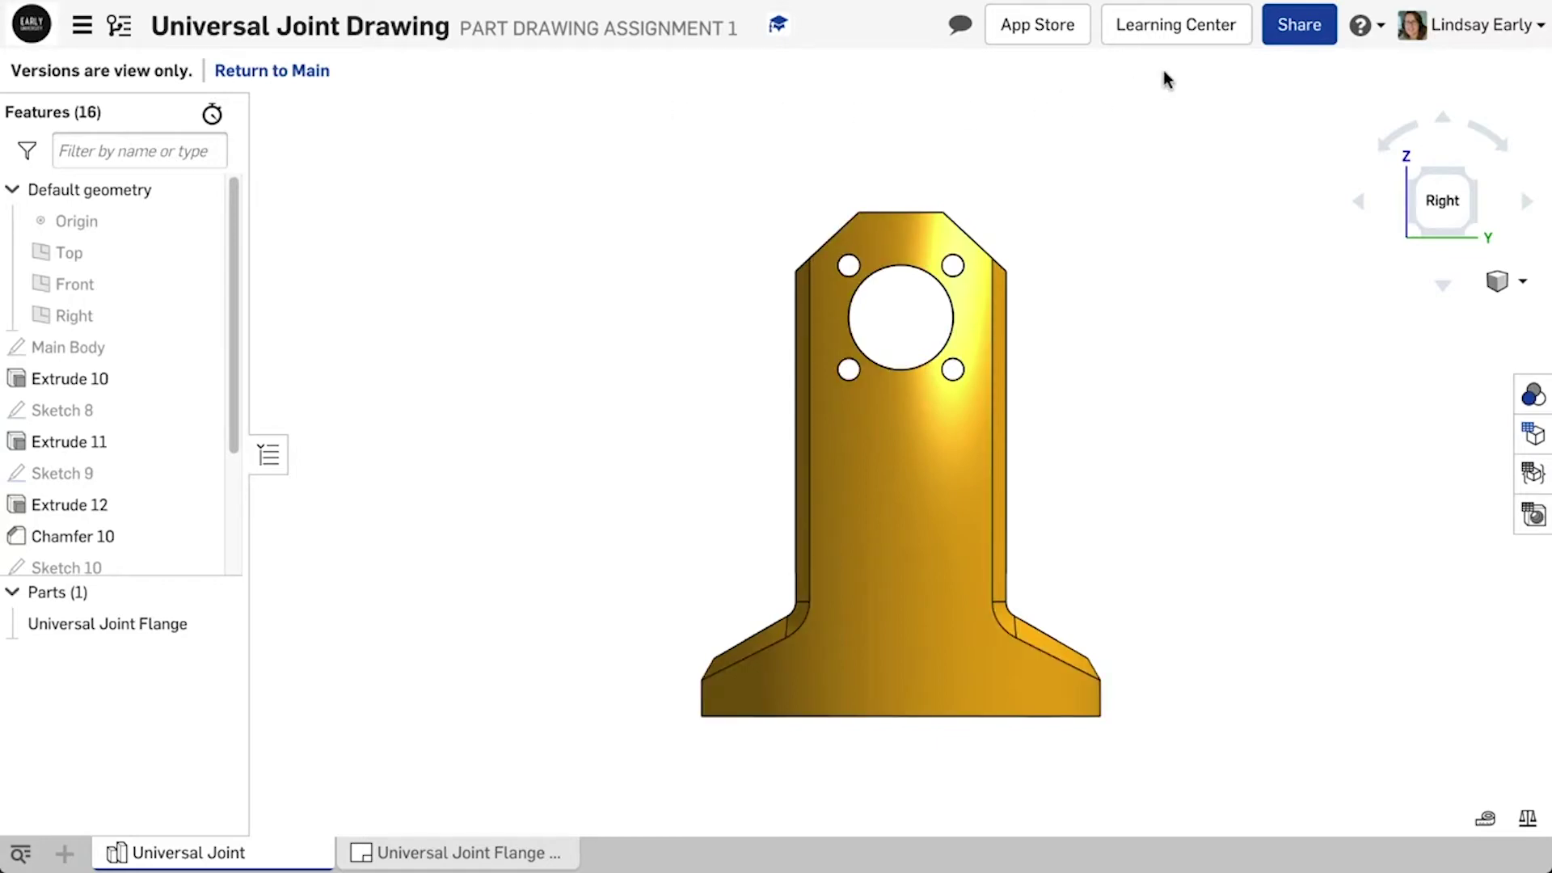
# - Post 'Assignment is ready for grading.' mentioning Bill and assign it to him
pyautogui.click(960, 26)
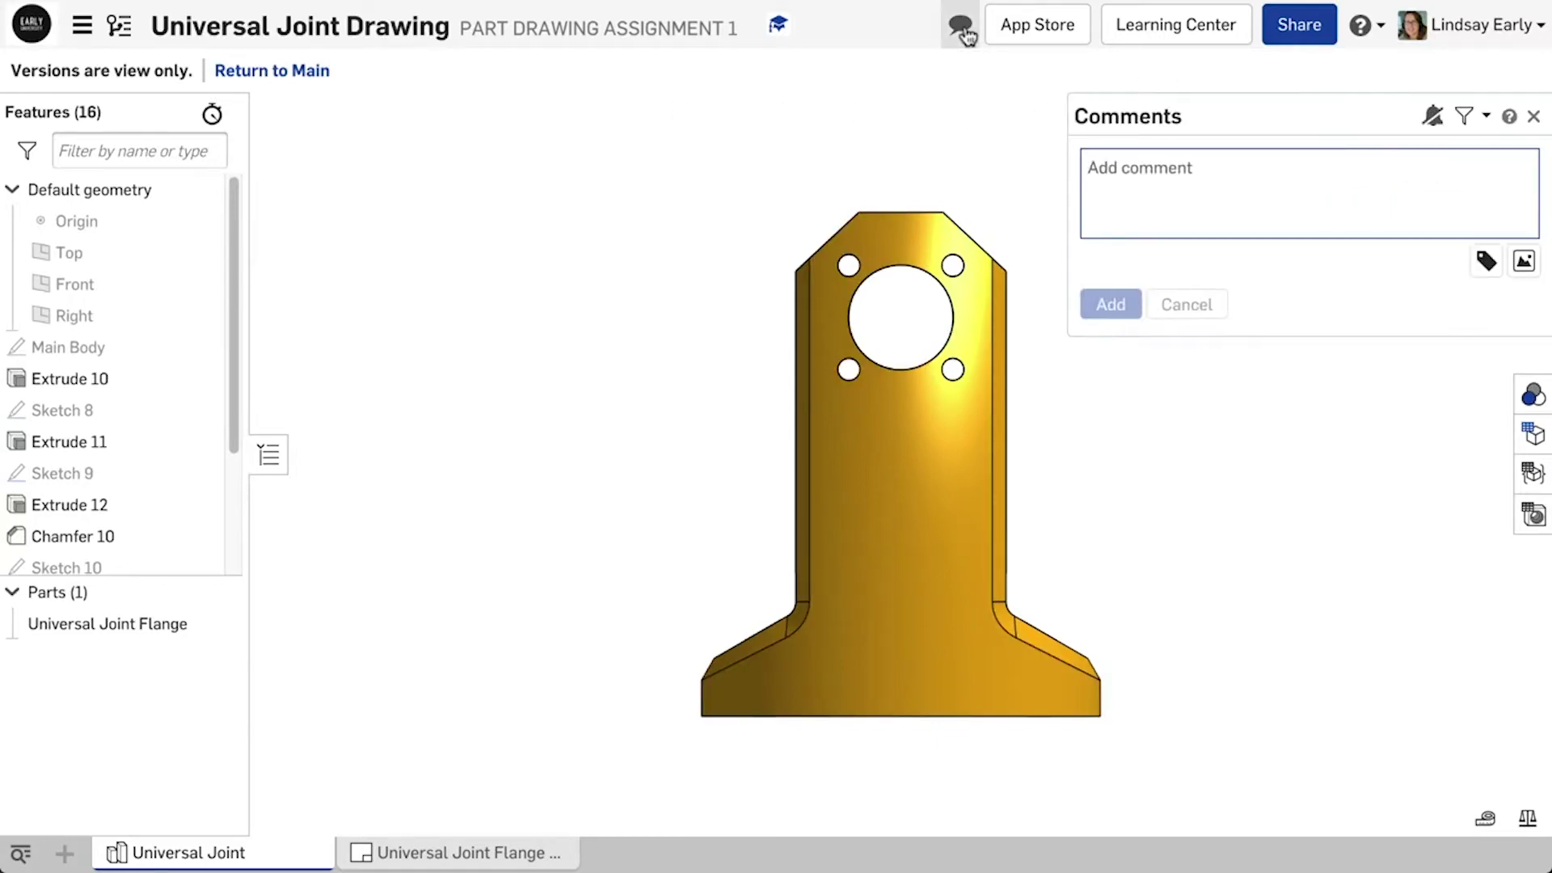
pyautogui.write('@Bill')
pyautogui.press('Return')
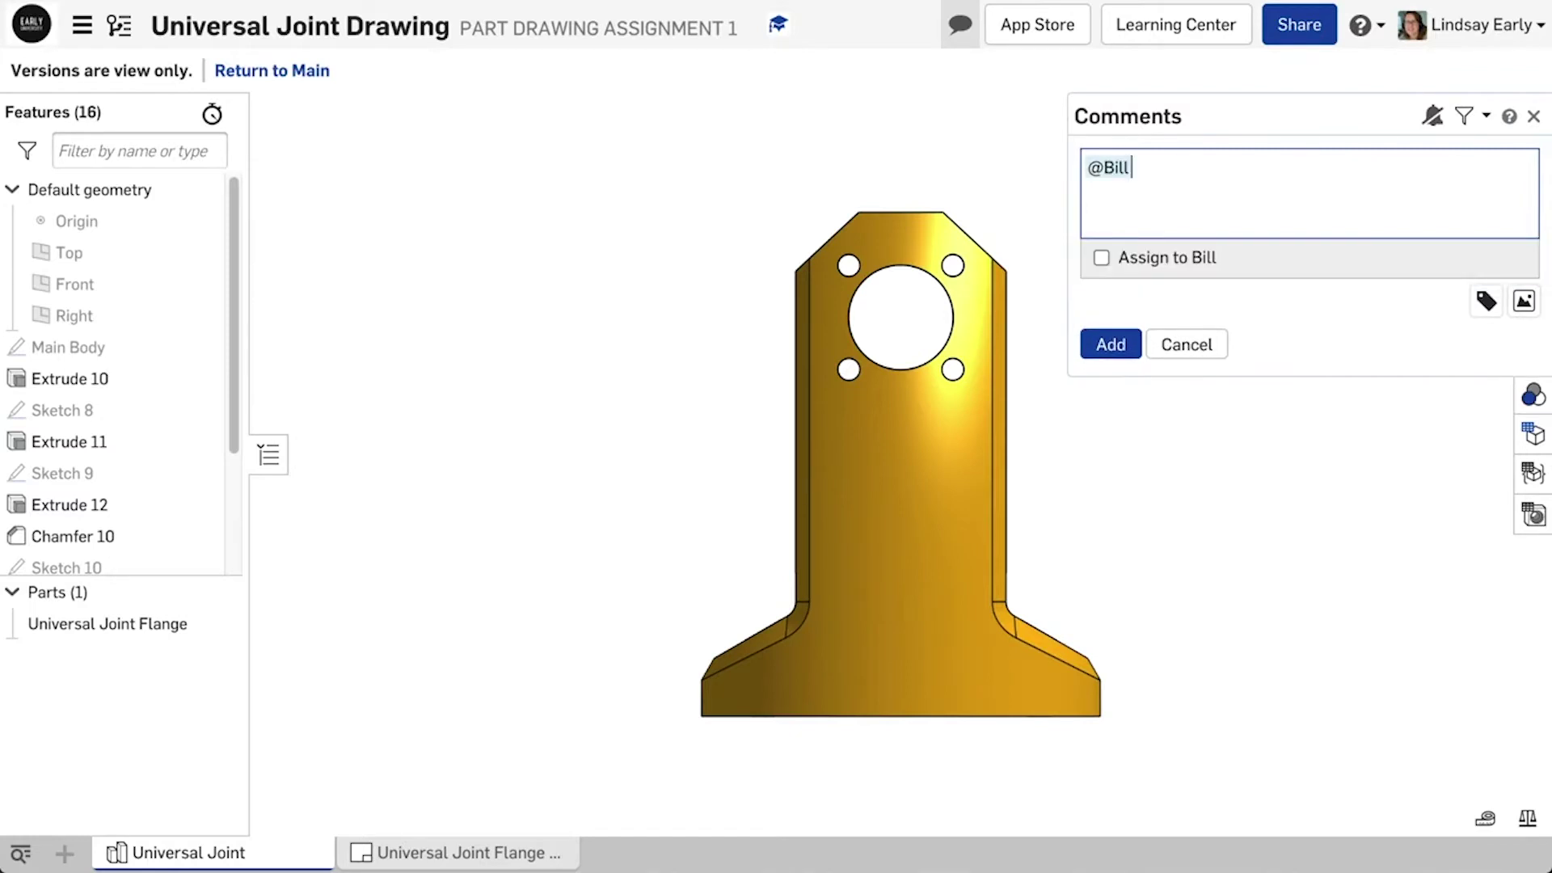
pyautogui.write('Assignment is ')
pyautogui.write('ready for grading.')
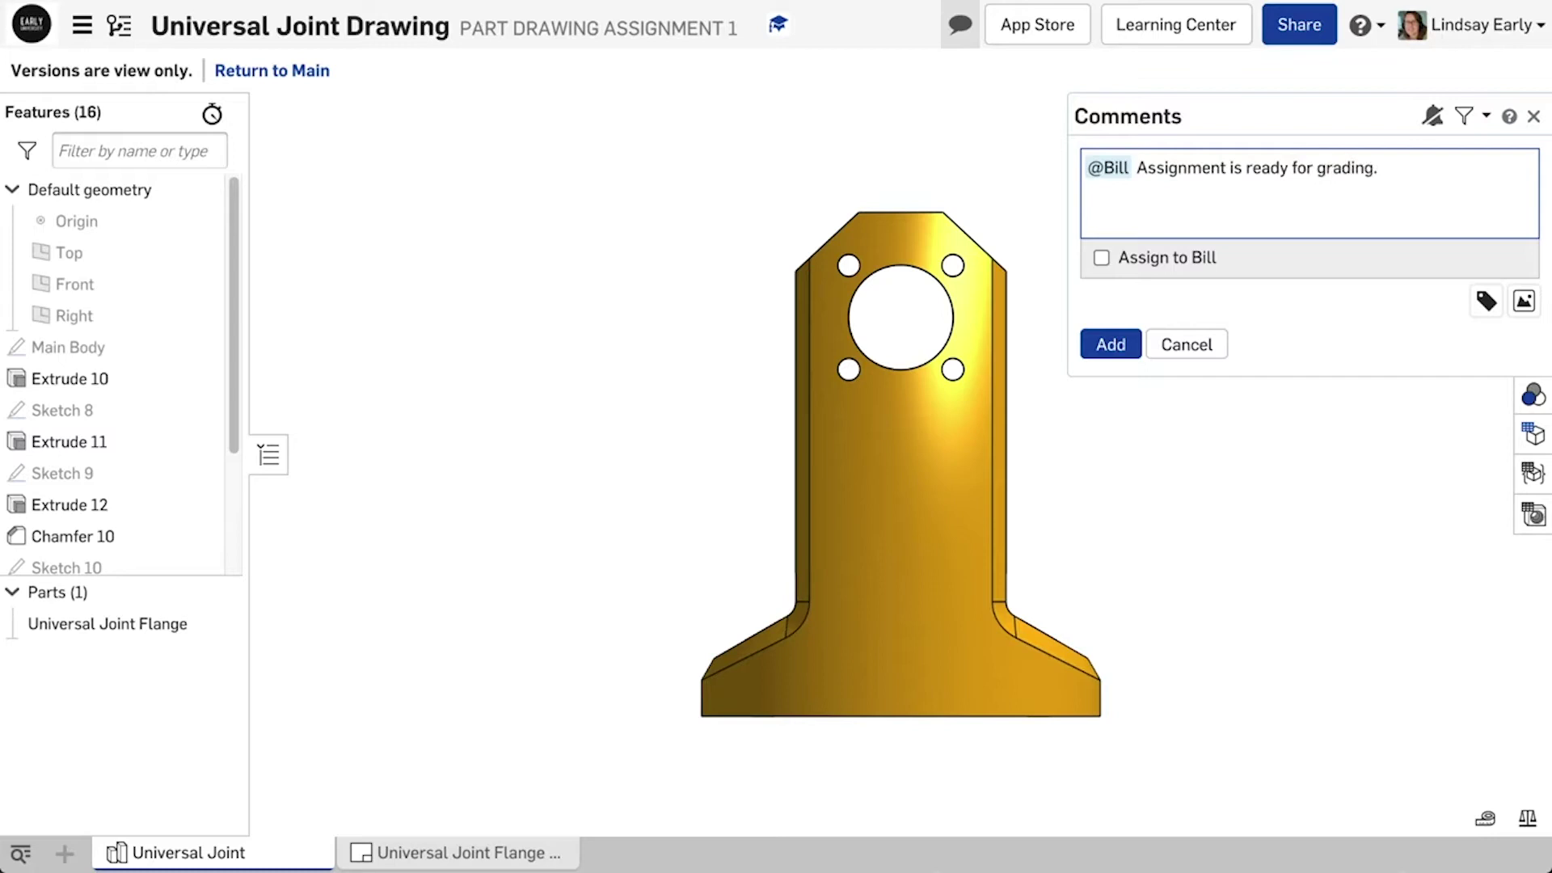
pyautogui.click(1095, 261)
pyautogui.click(1114, 343)
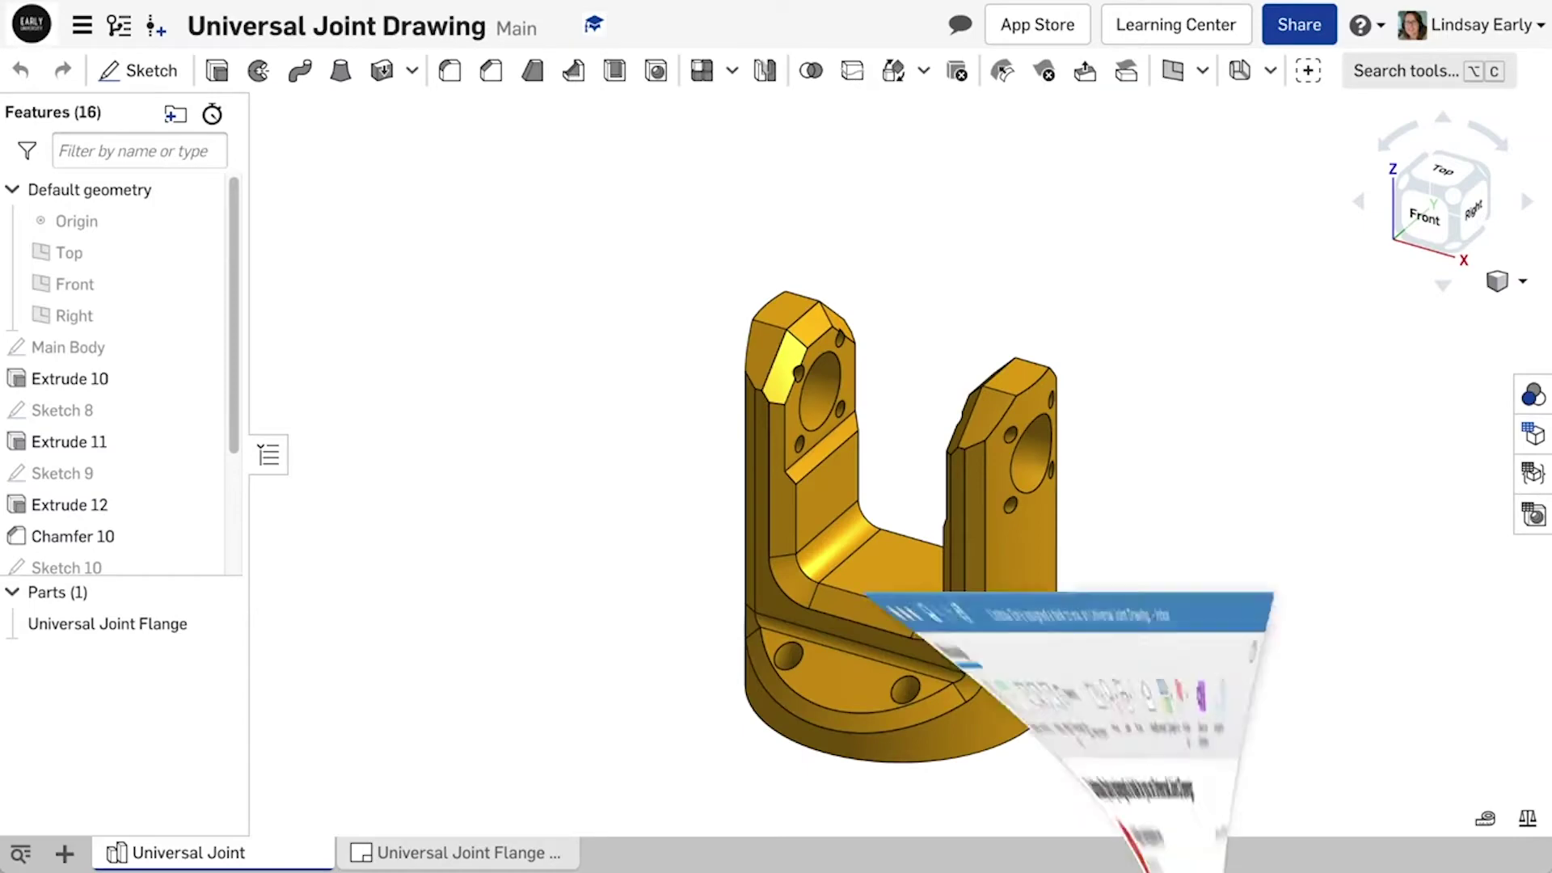
pyautogui.scroll(-2, 1167, 607)
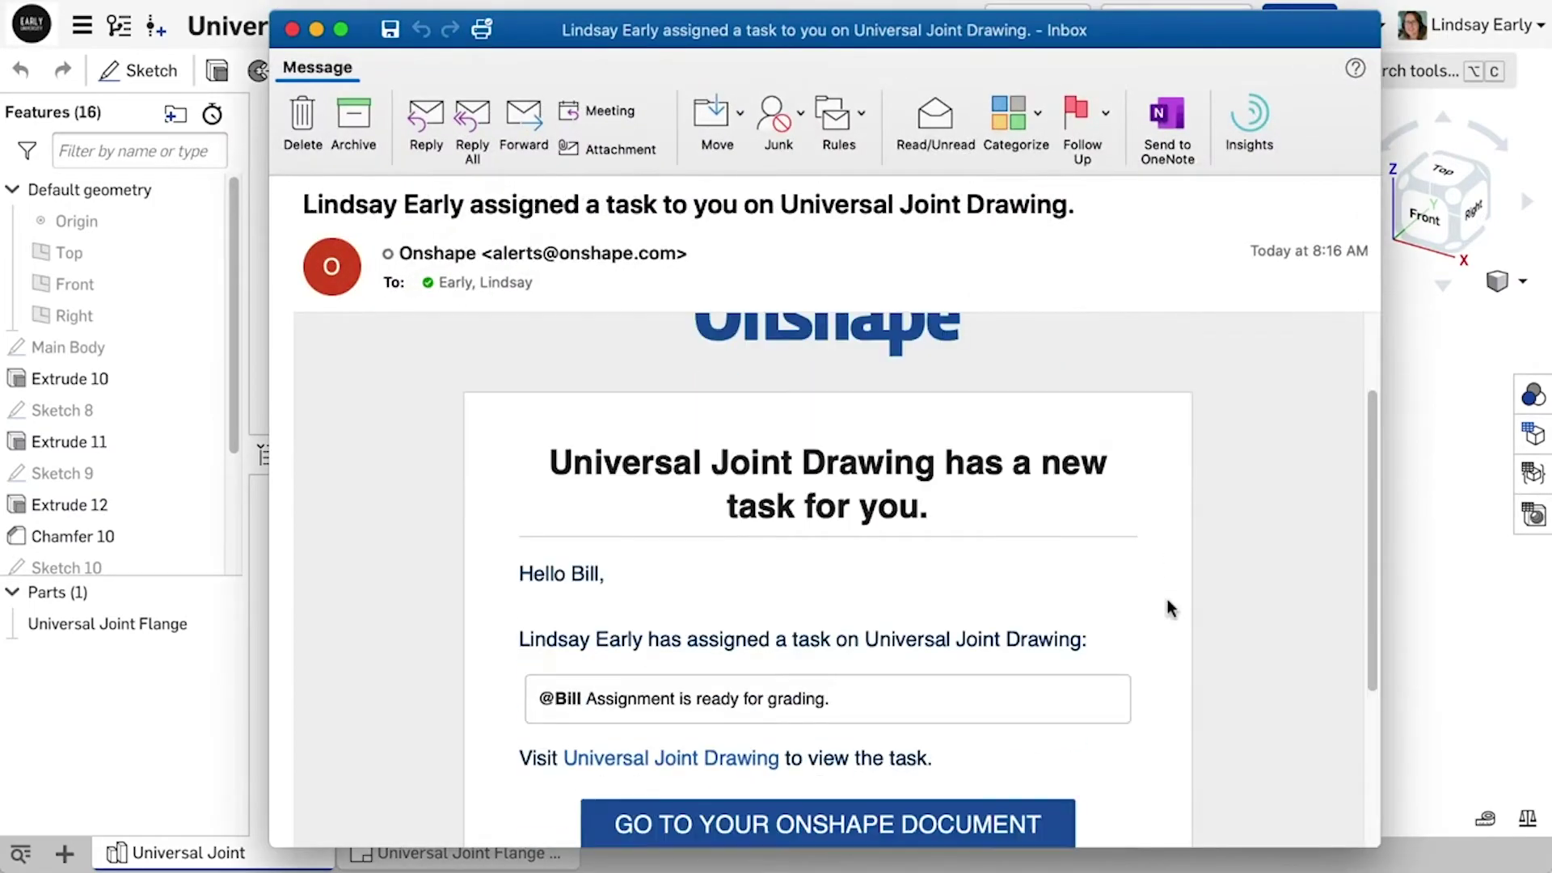
pyautogui.scroll(-5, 1167, 608)
pyautogui.scroll(3, 1168, 608)
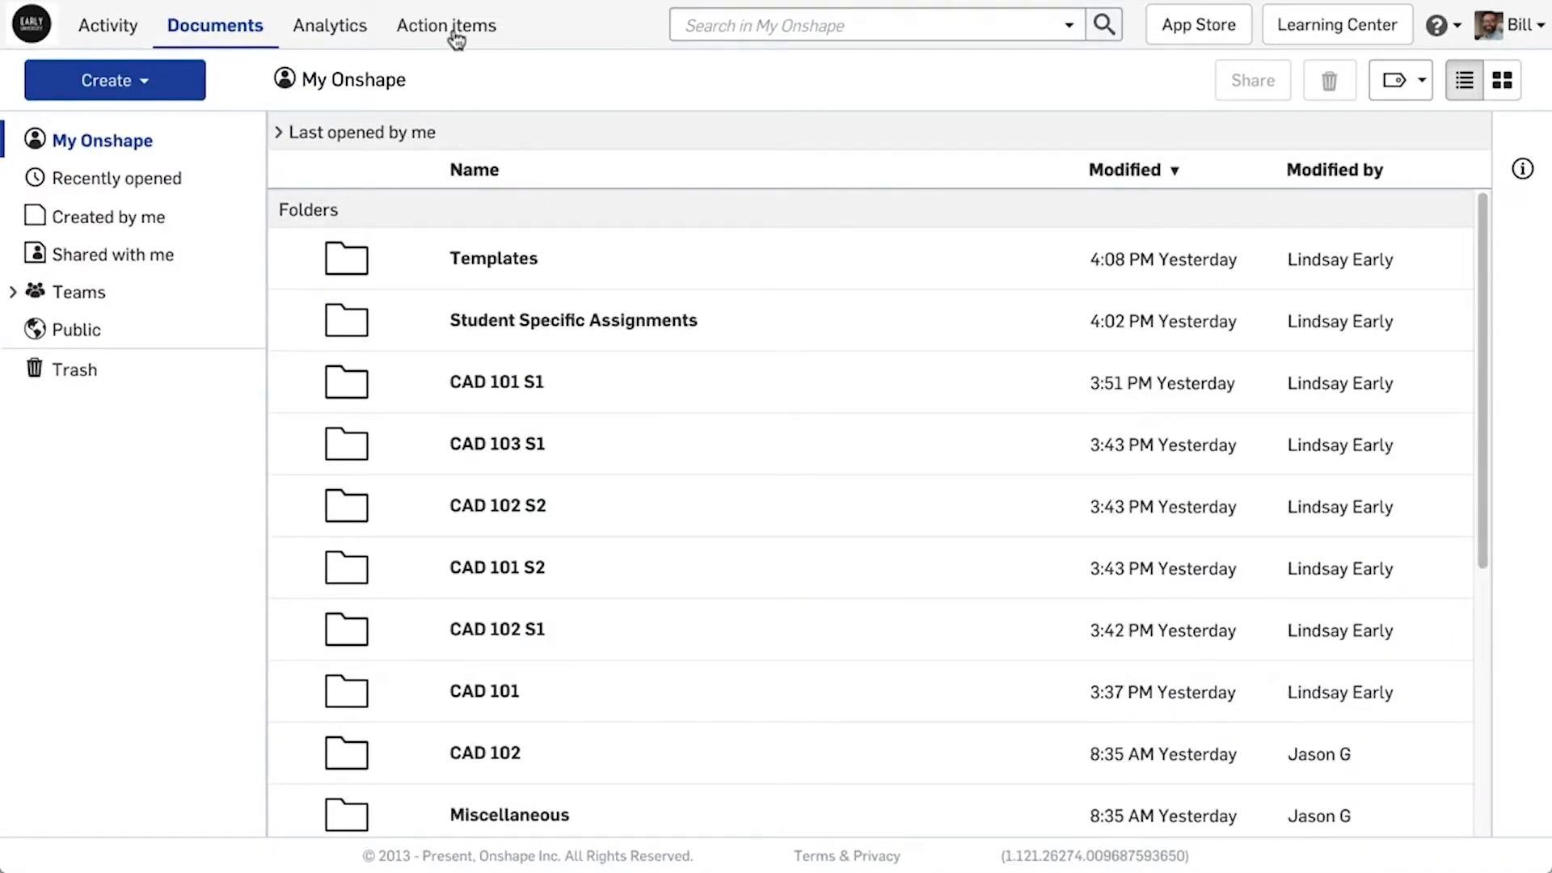
# - Reply 'looks great' to the grading task comment, mentioning the teacher
pyautogui.click(455, 34)
pyautogui.click(438, 220)
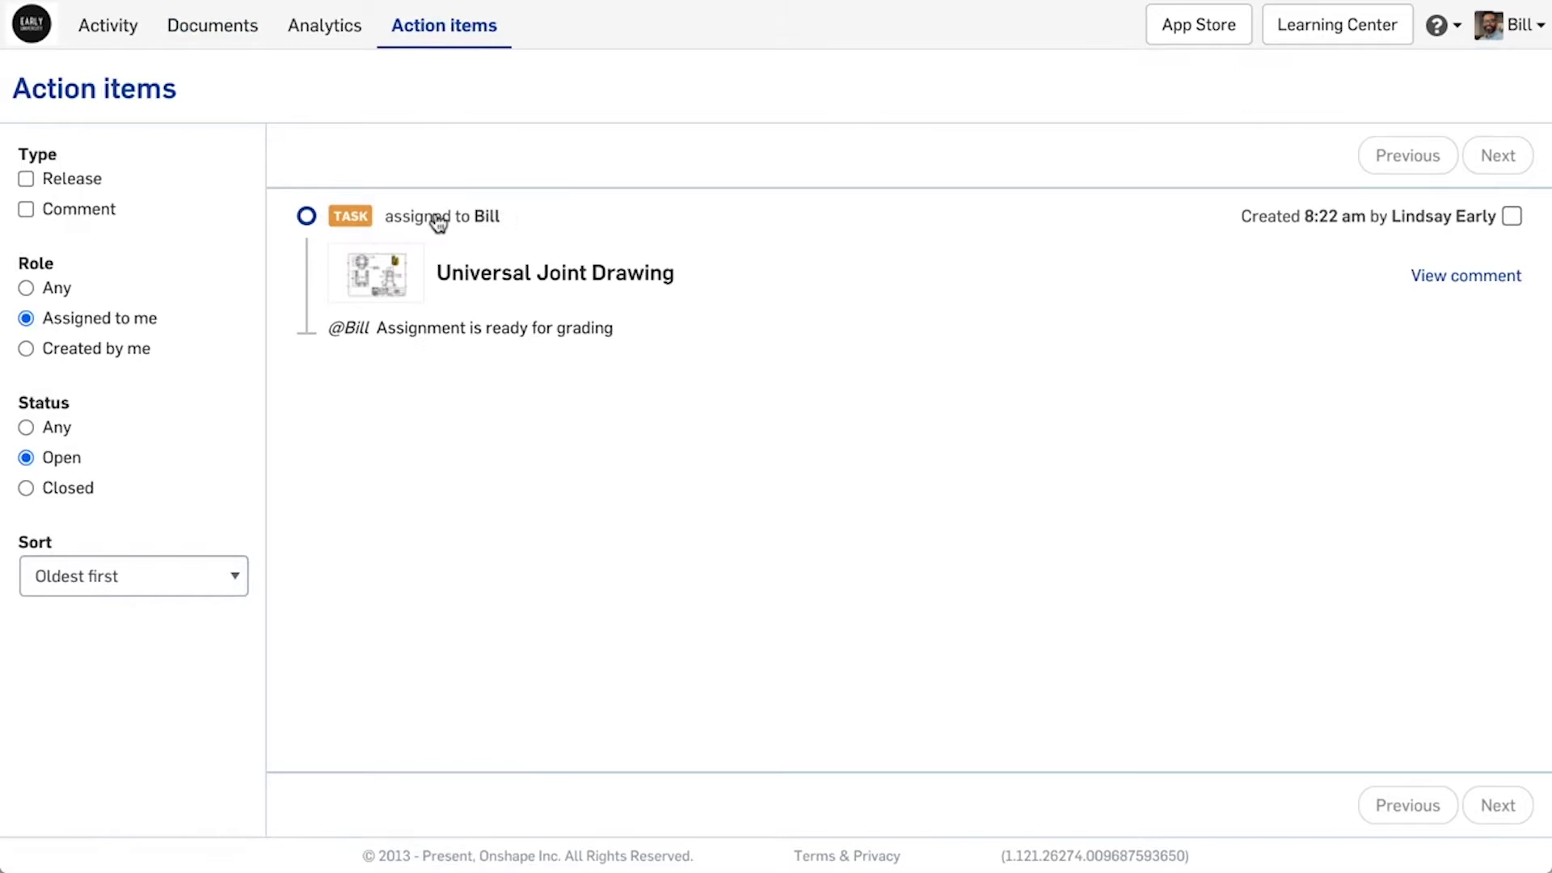
pyautogui.click(468, 274)
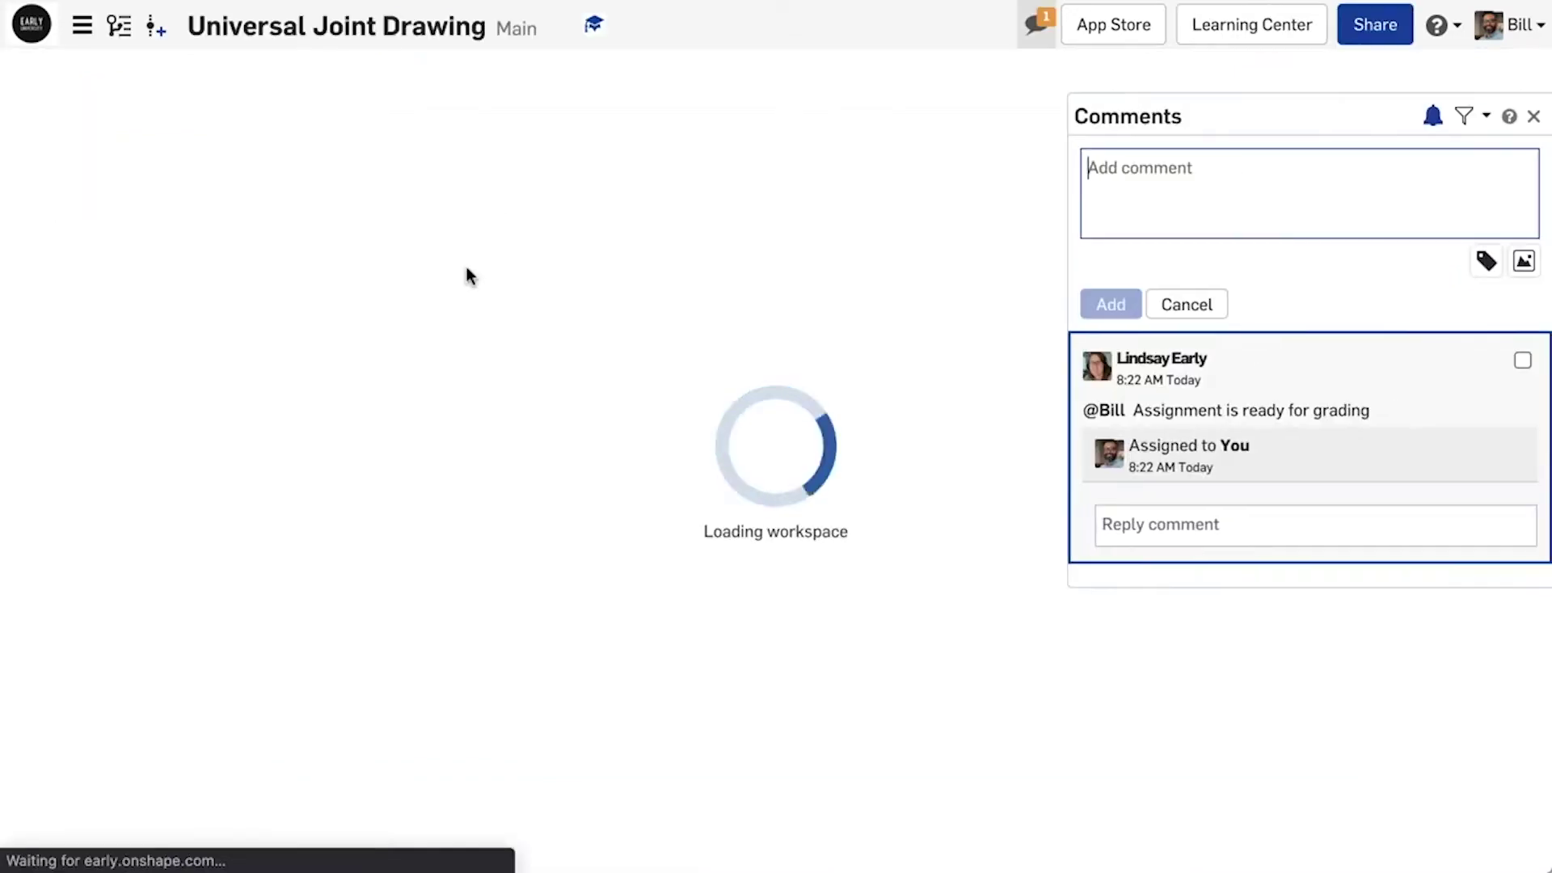
pyautogui.click(1100, 512)
pyautogui.write('@Linds')
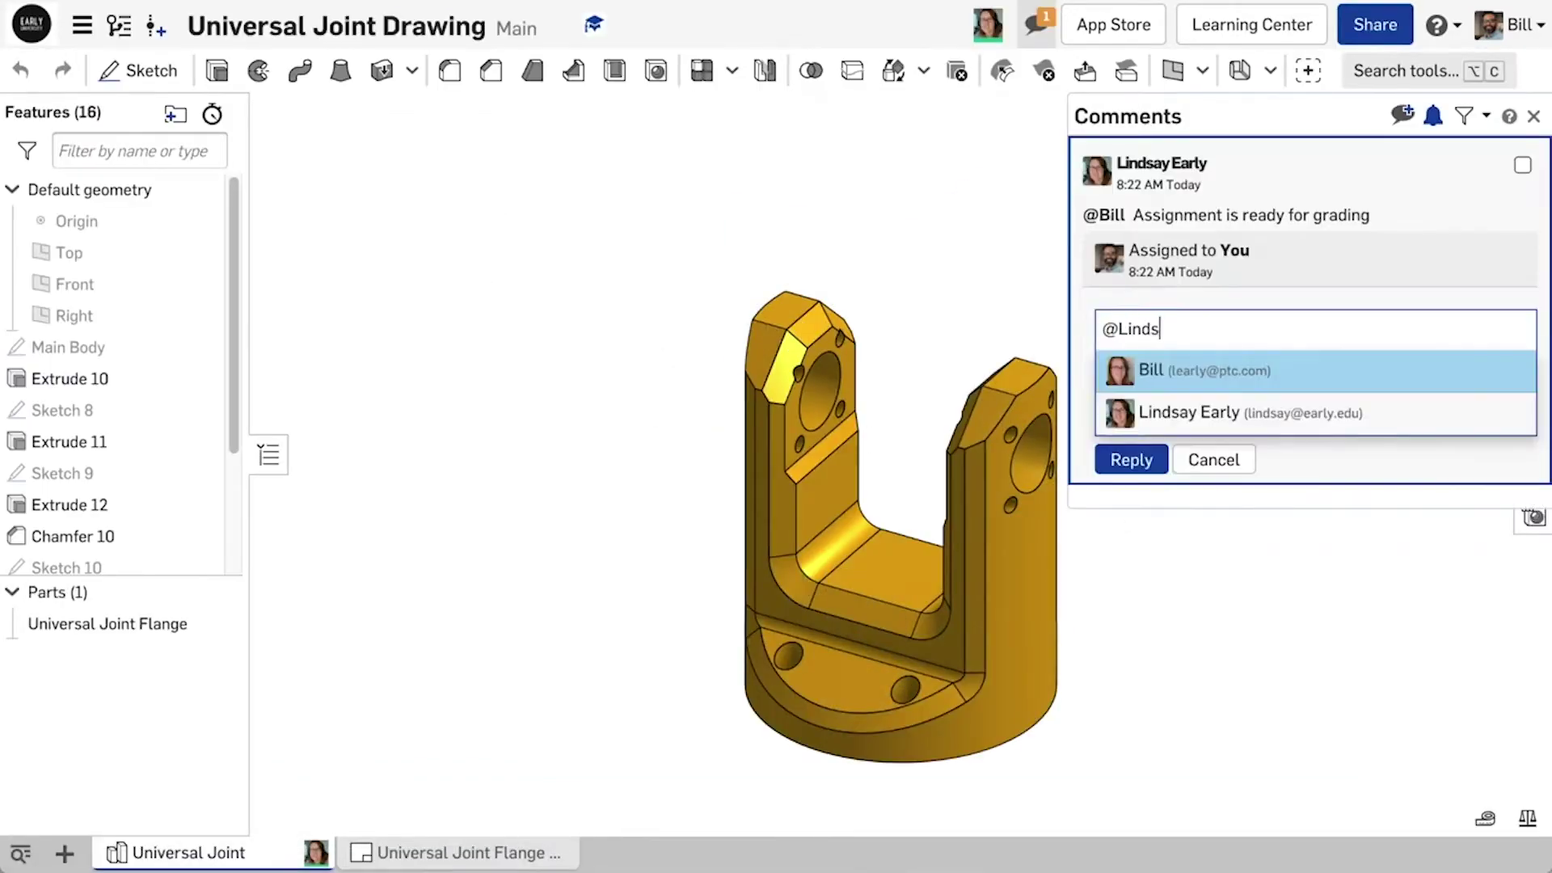
pyautogui.write('ay')
pyautogui.press('Down')
pyautogui.press('Return')
pyautogui.write('looks great')
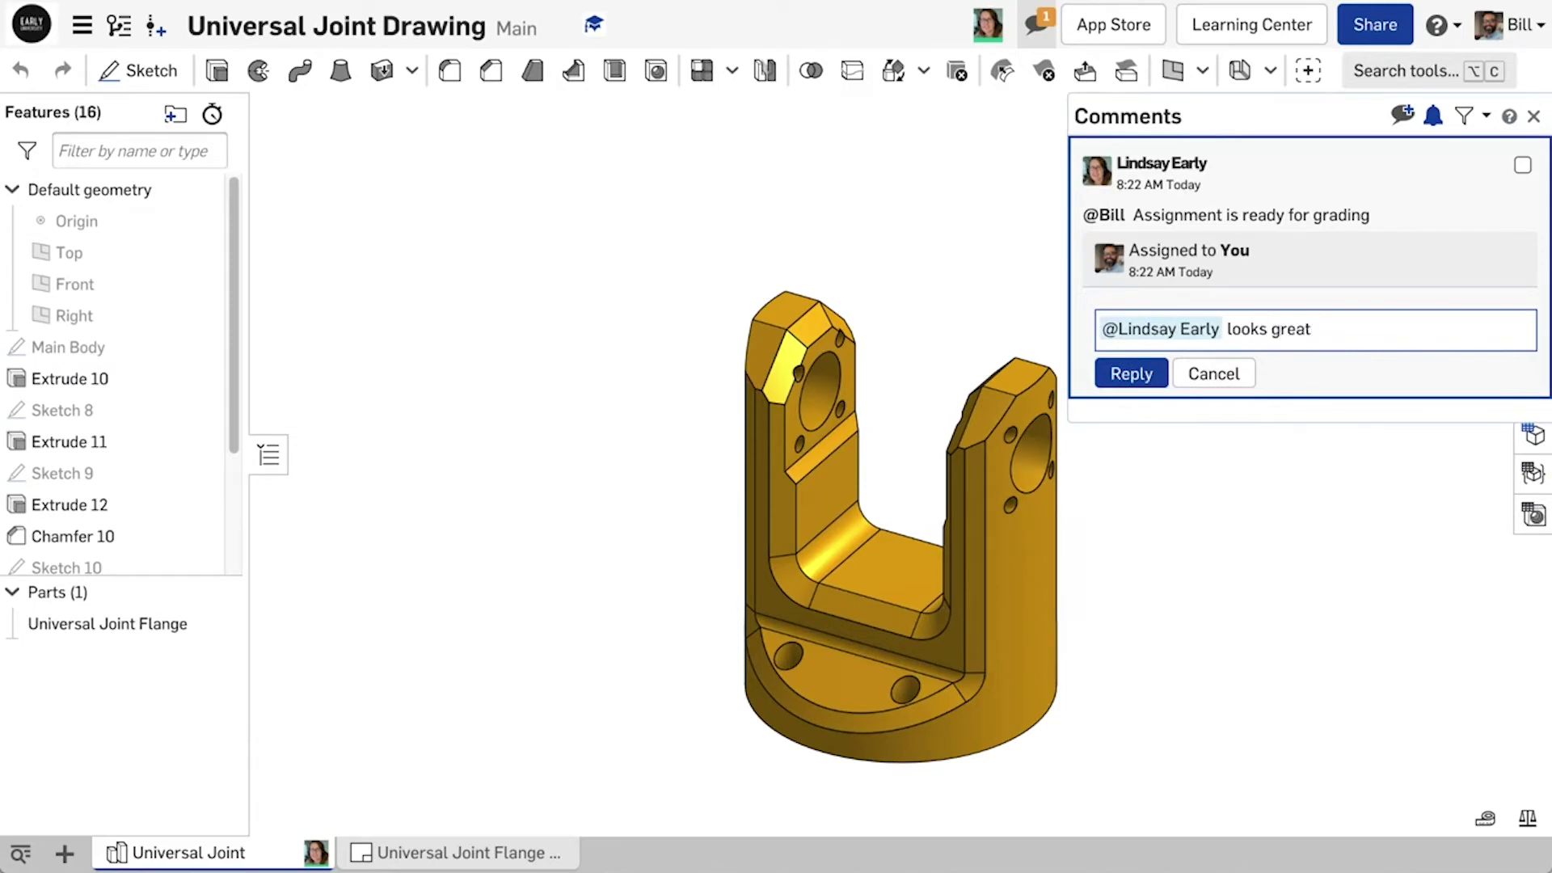
pyautogui.click(1109, 378)
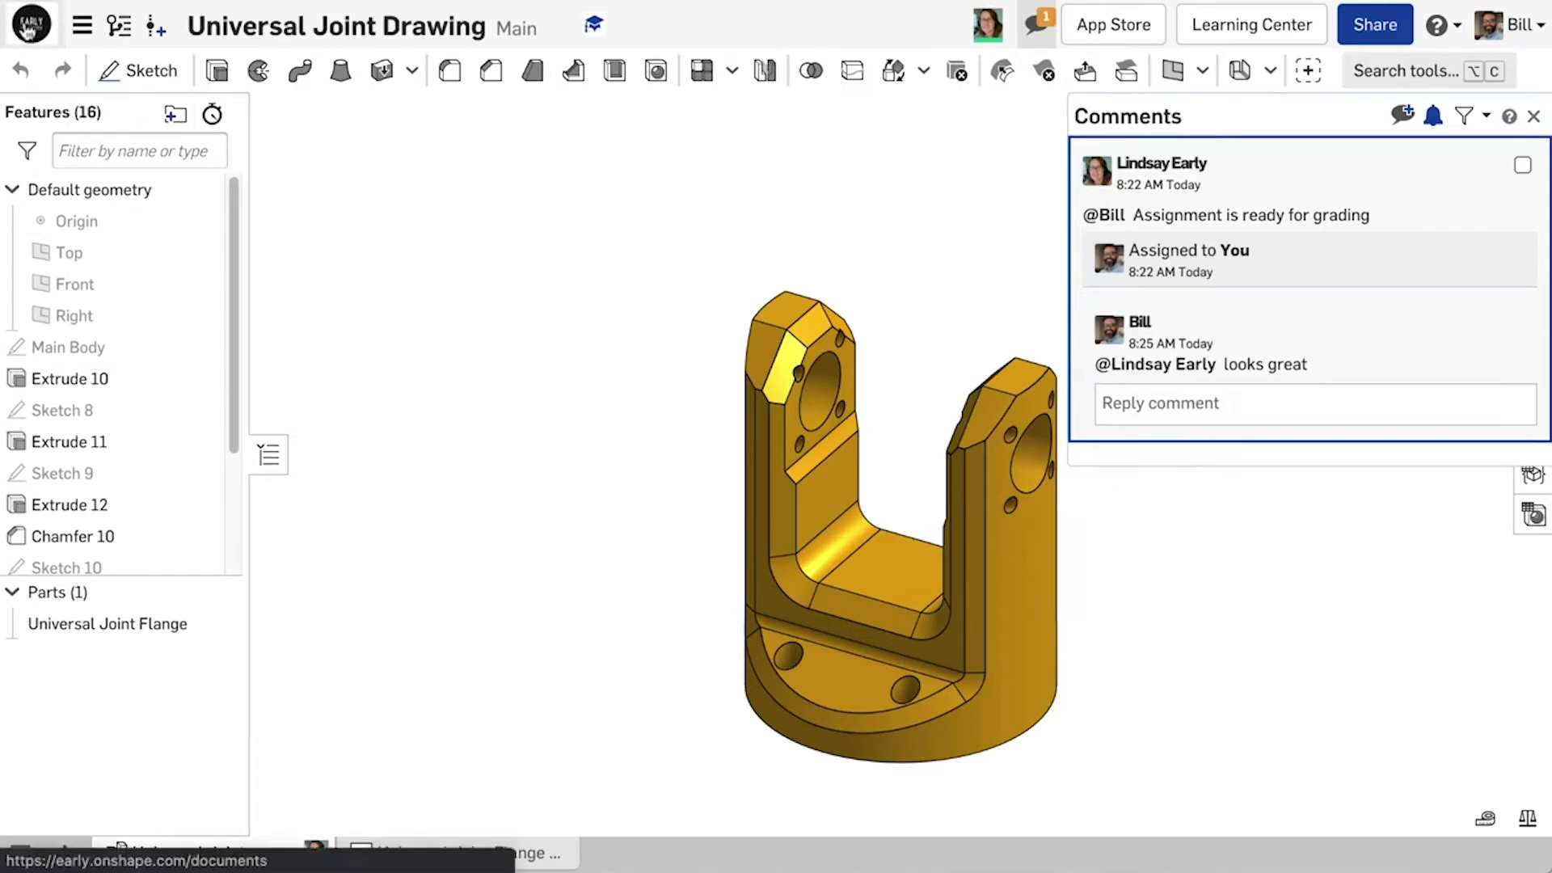
# - Mark the grading task complete in Action items
pyautogui.click(32, 24)
pyautogui.click(413, 31)
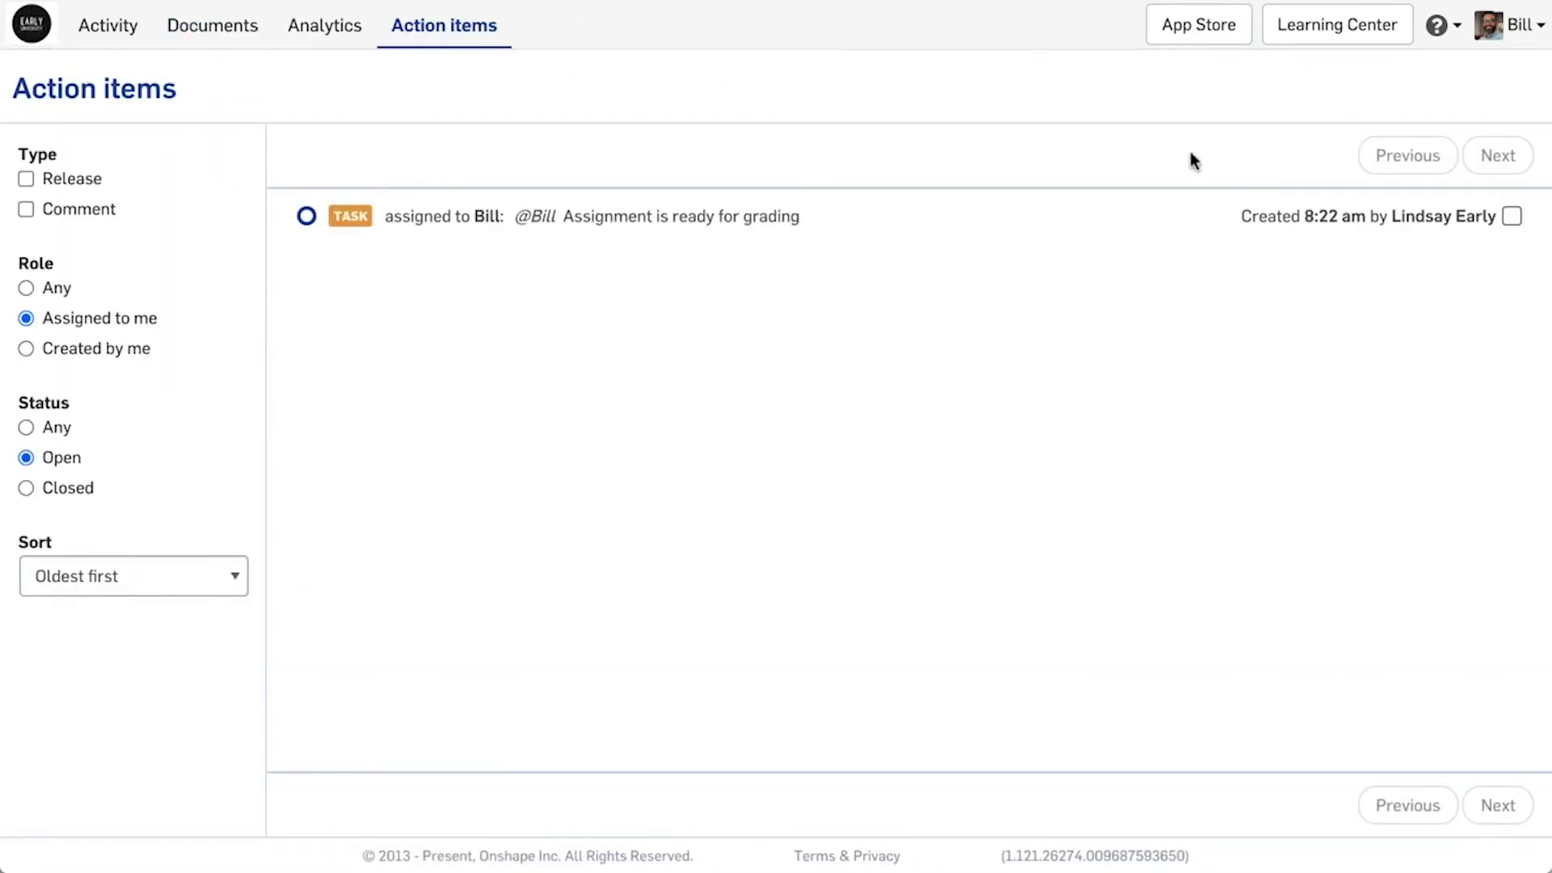
pyautogui.click(1511, 216)
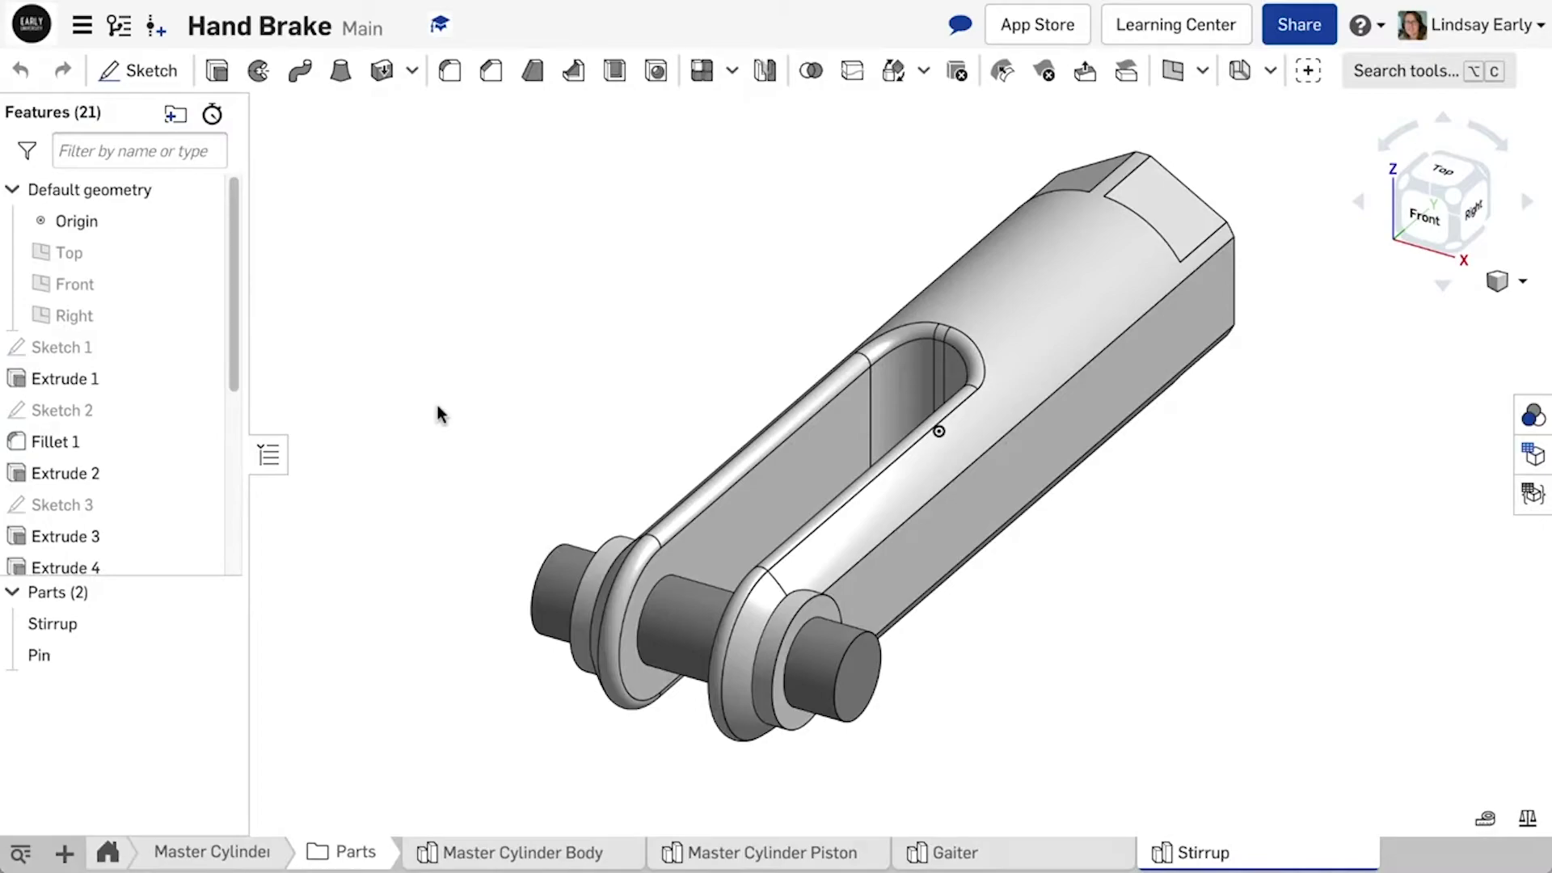
# - Create version 'DWG1 Submission' with a completion description
pyautogui.click(156, 26)
pyautogui.write('DWG')
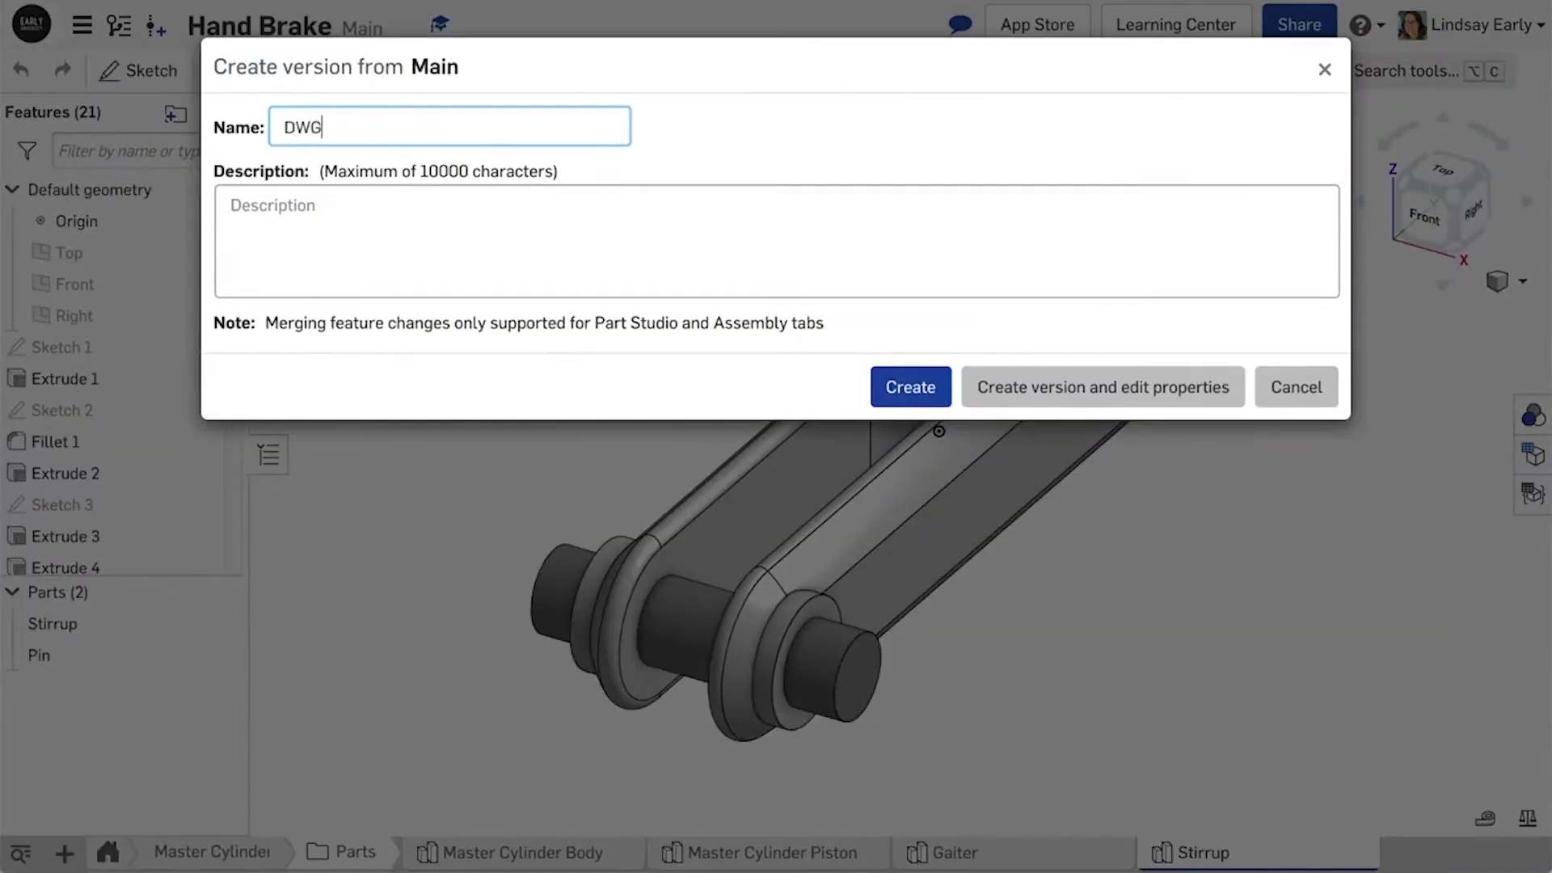
pyautogui.write('1 Submission')
pyautogui.press('Tab')
pyautogui.write('Mod')
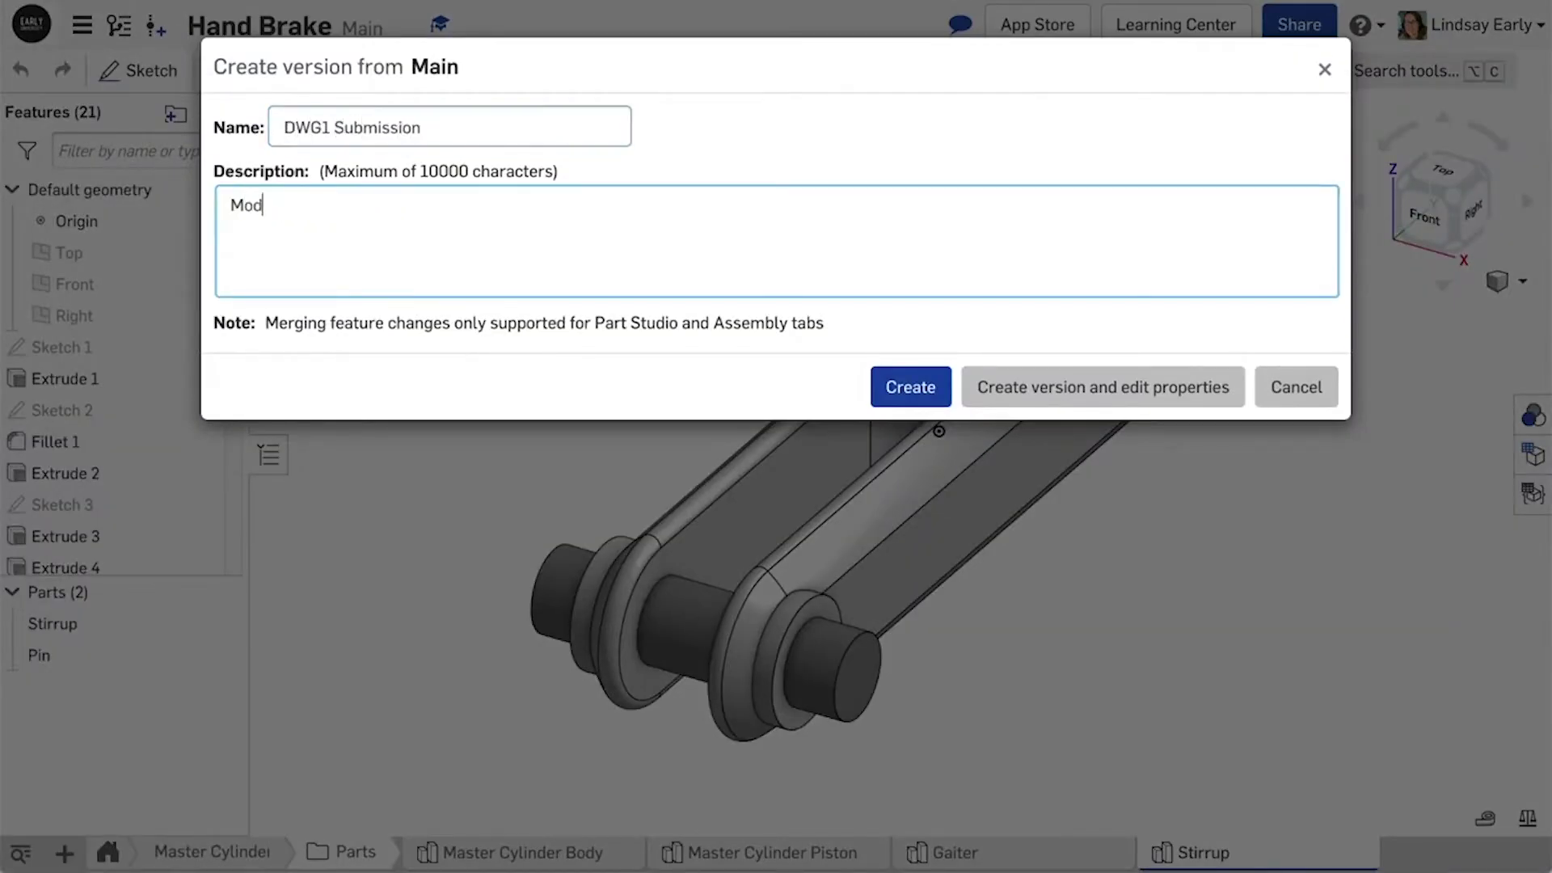
pyautogui.write('els and drawing of handbrake compl')
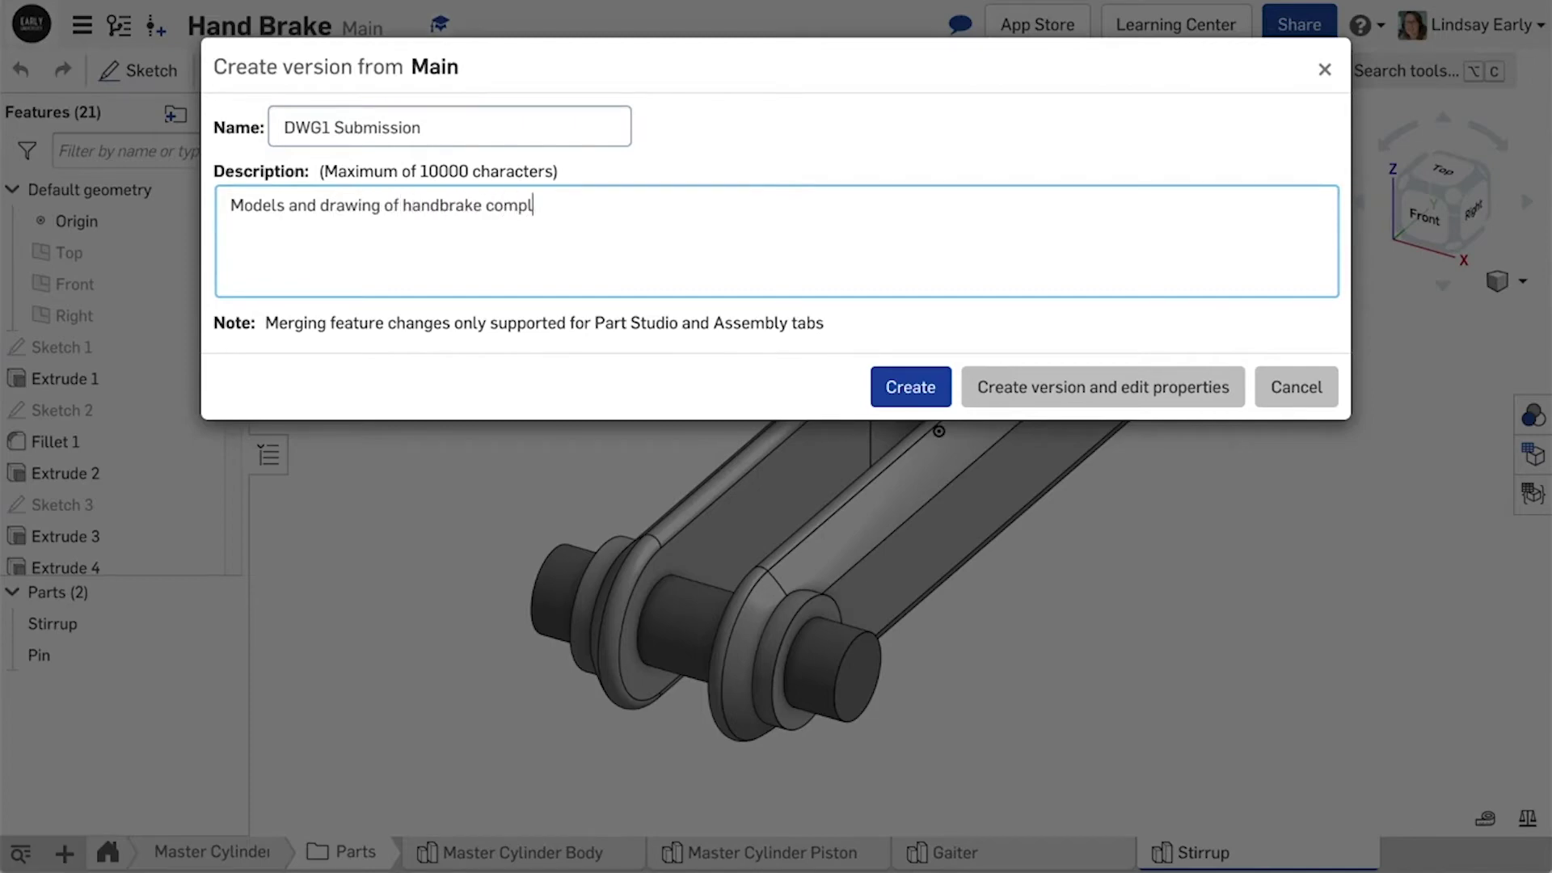
pyautogui.write('ete')
pyautogui.click(889, 385)
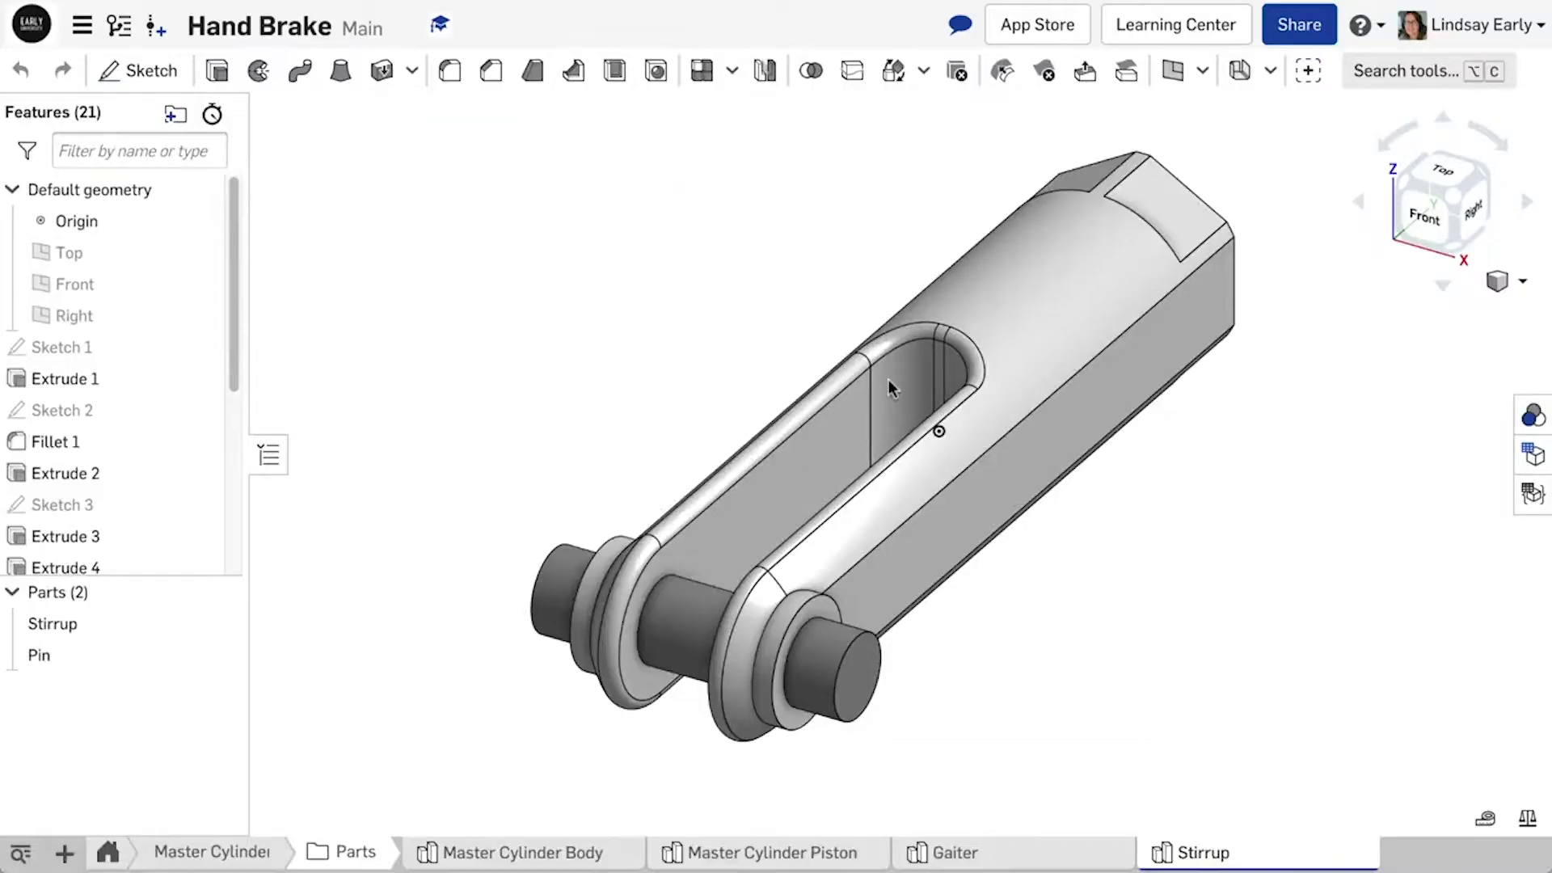
# - Open the DWG1 Submission version from the version history
pyautogui.click(122, 29)
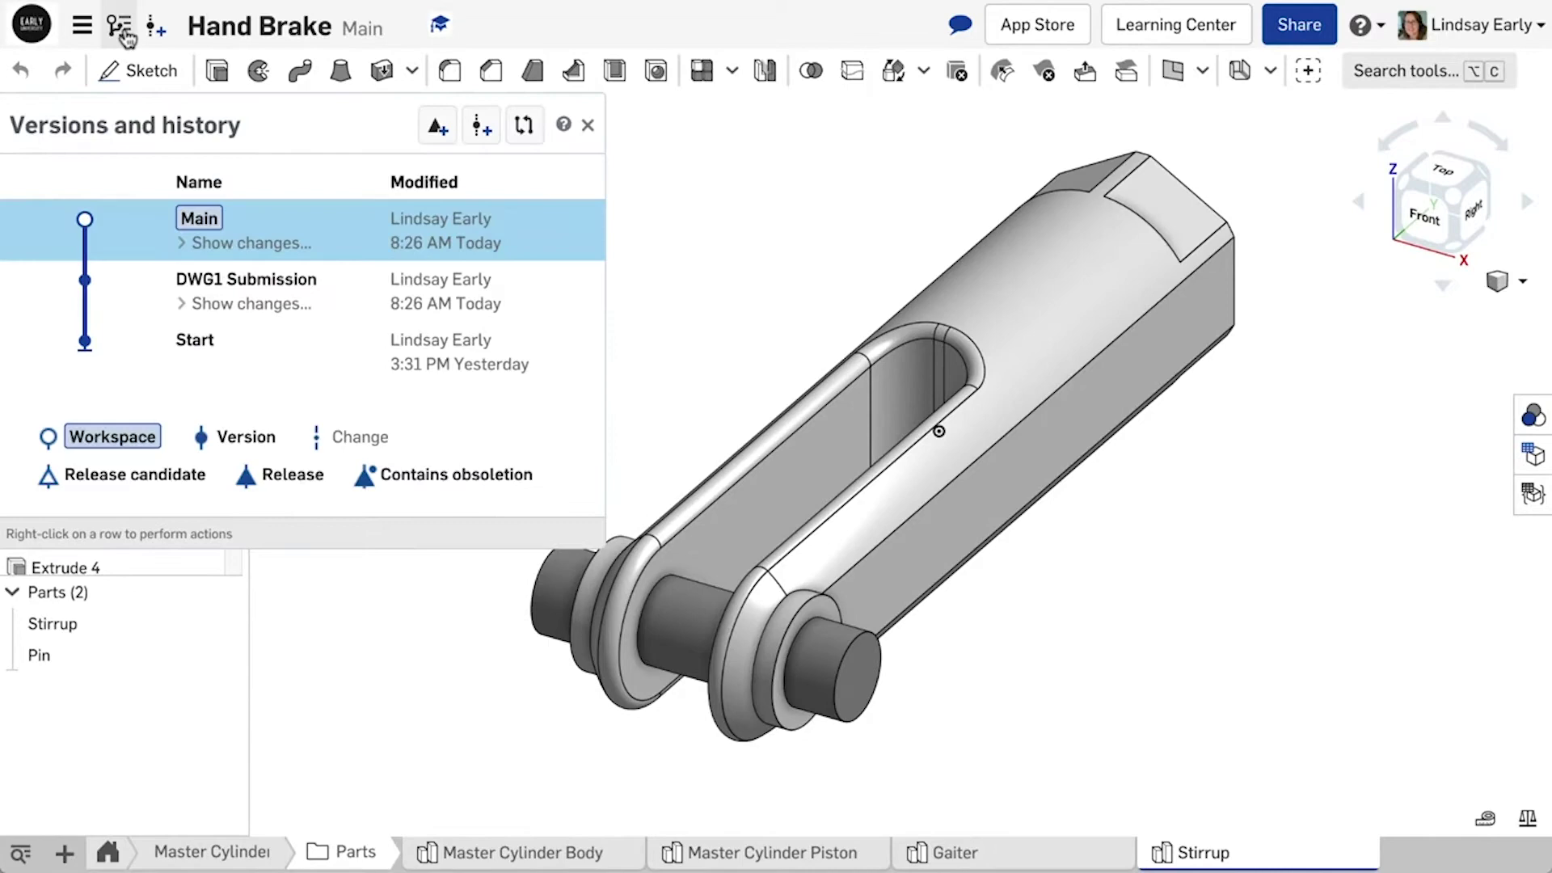
pyautogui.click(273, 282)
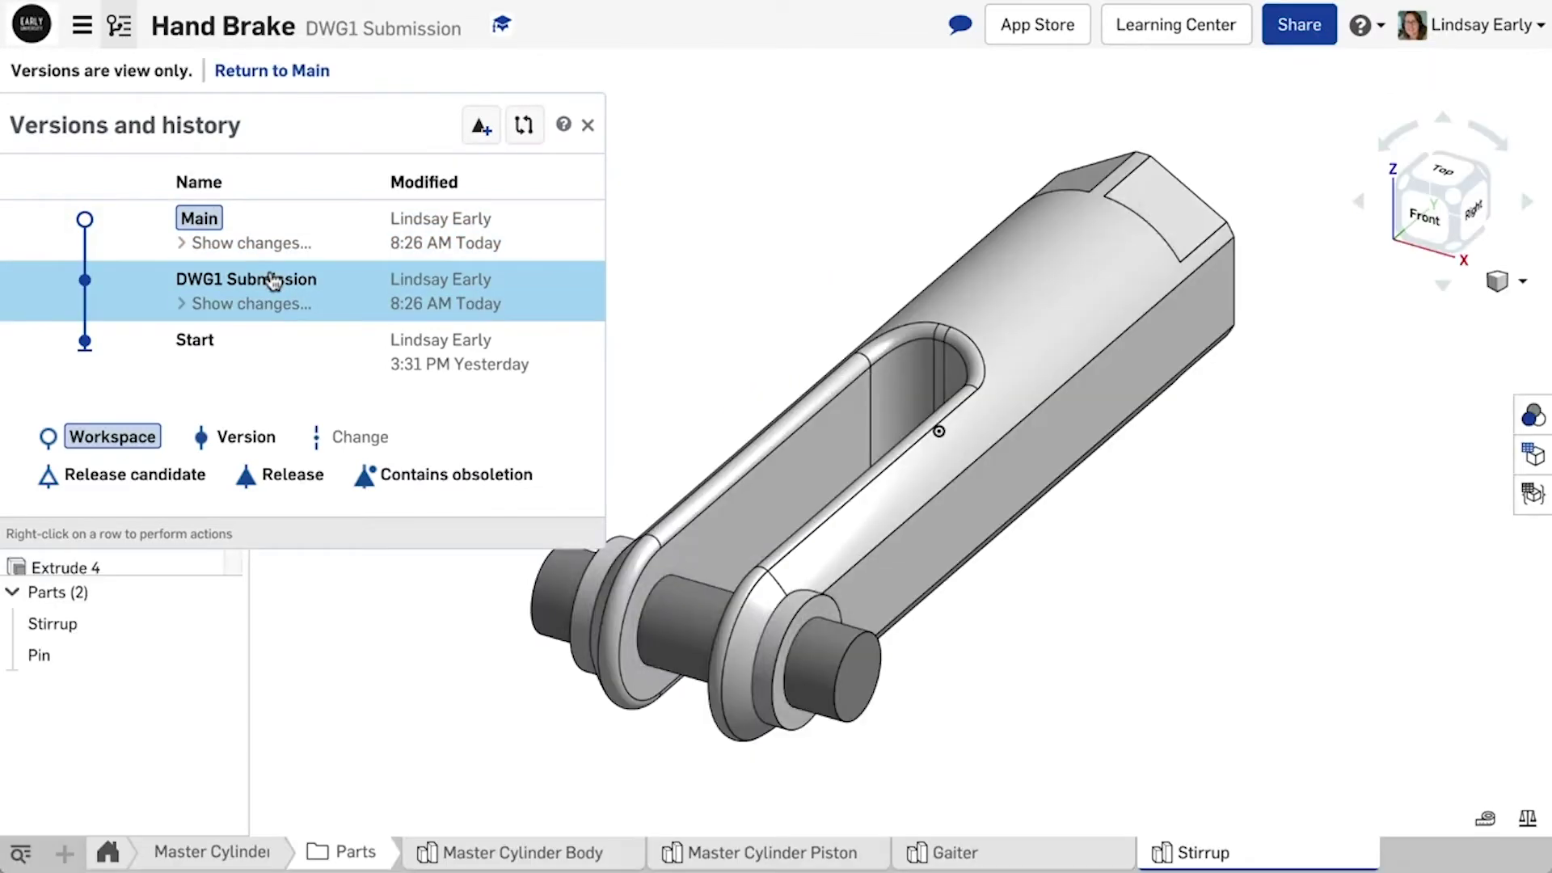
pyautogui.click(588, 126)
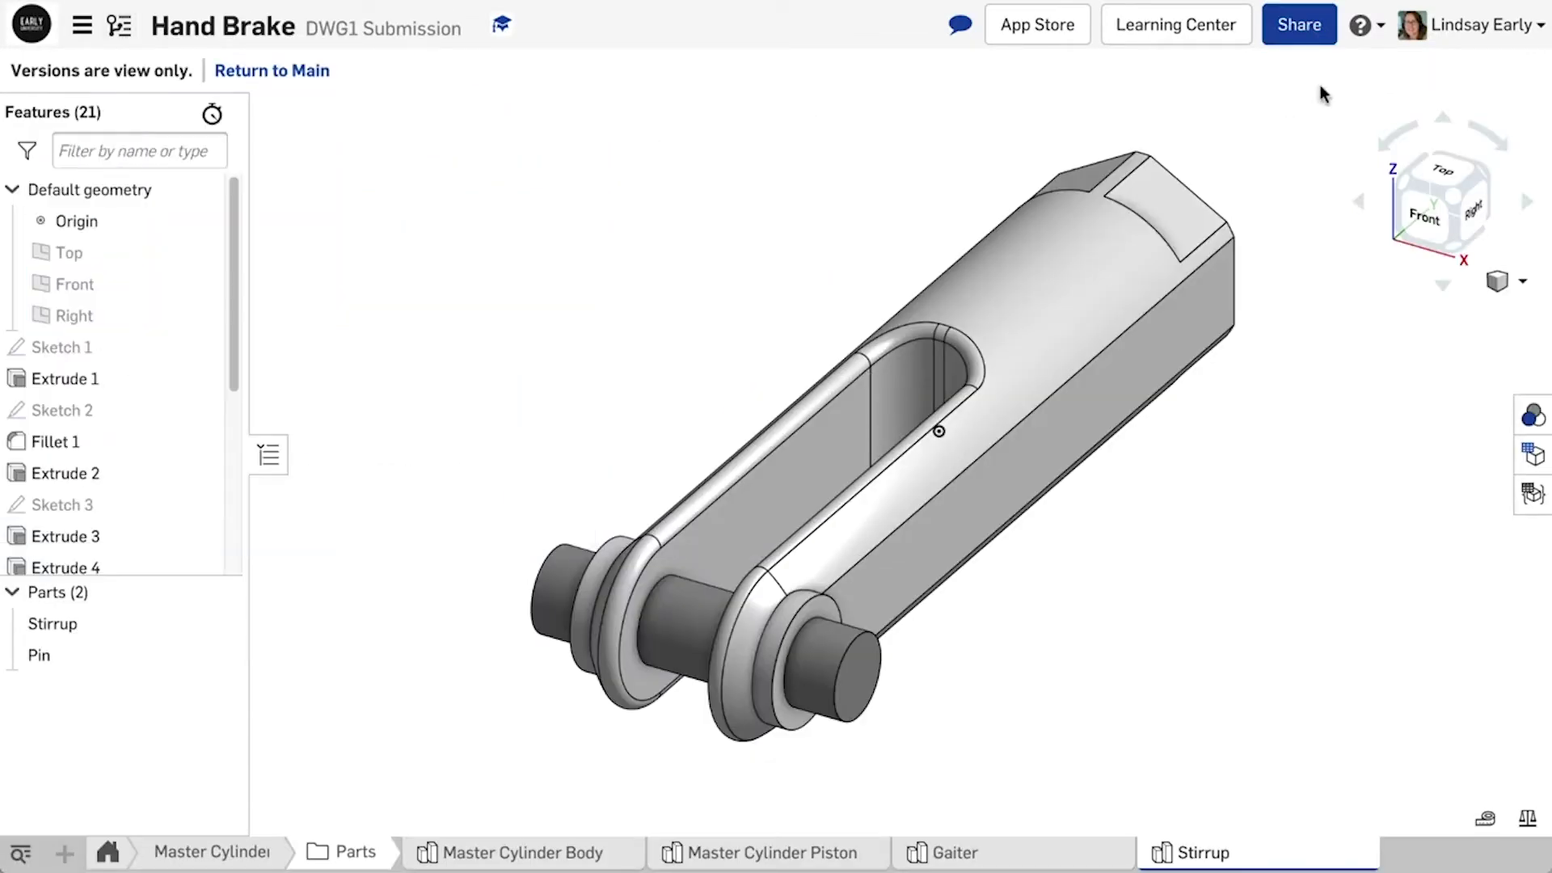
# - Turn on view-only link sharing for Hand Brake and copy the link to the clipboard
pyautogui.click(1299, 25)
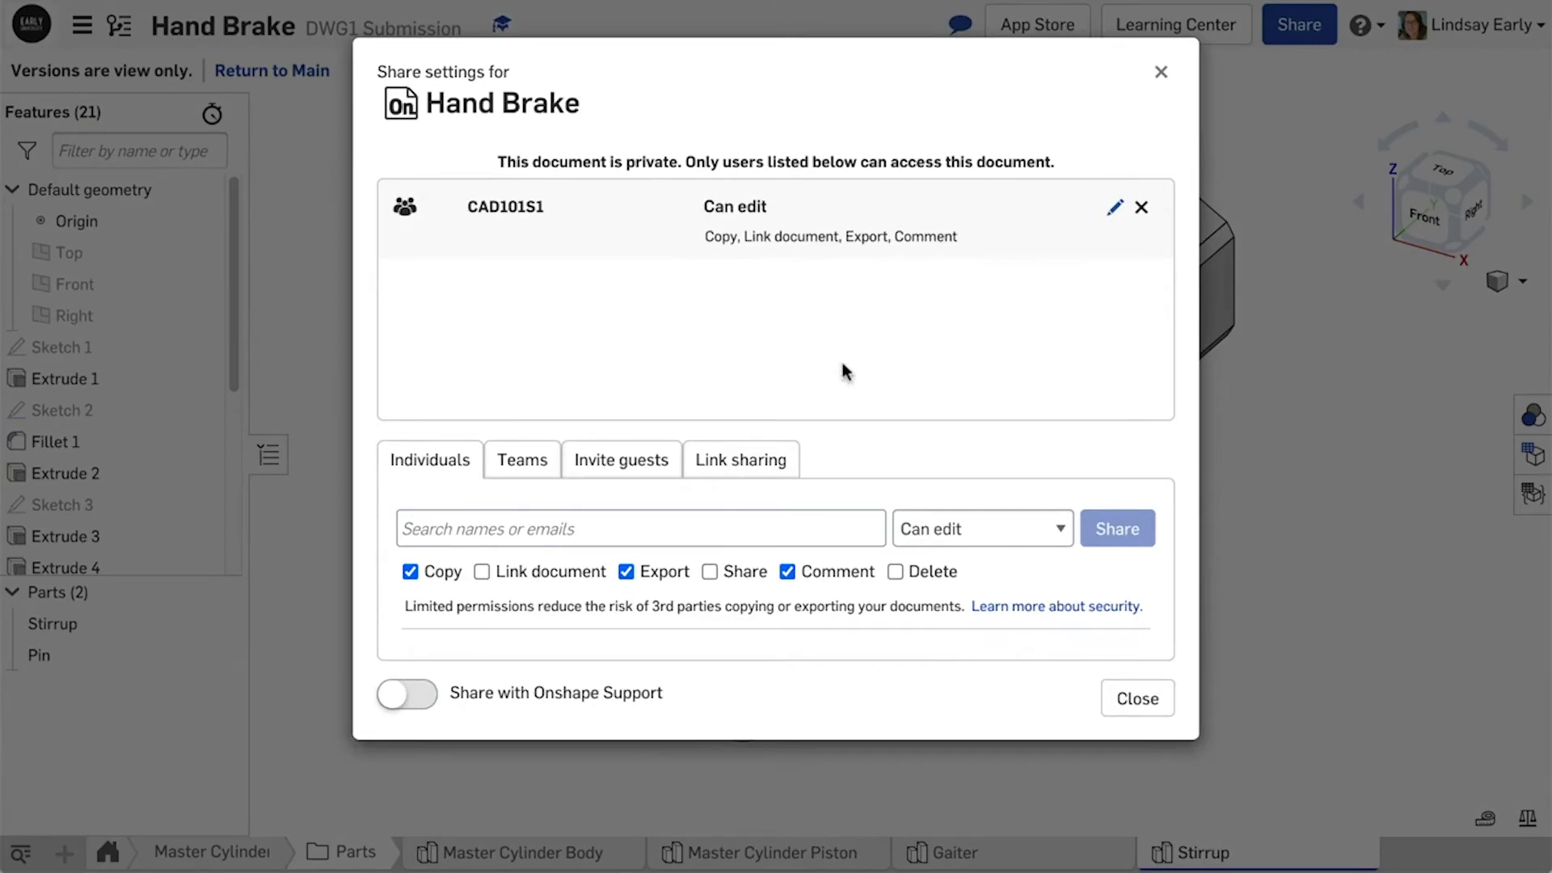
pyautogui.click(780, 460)
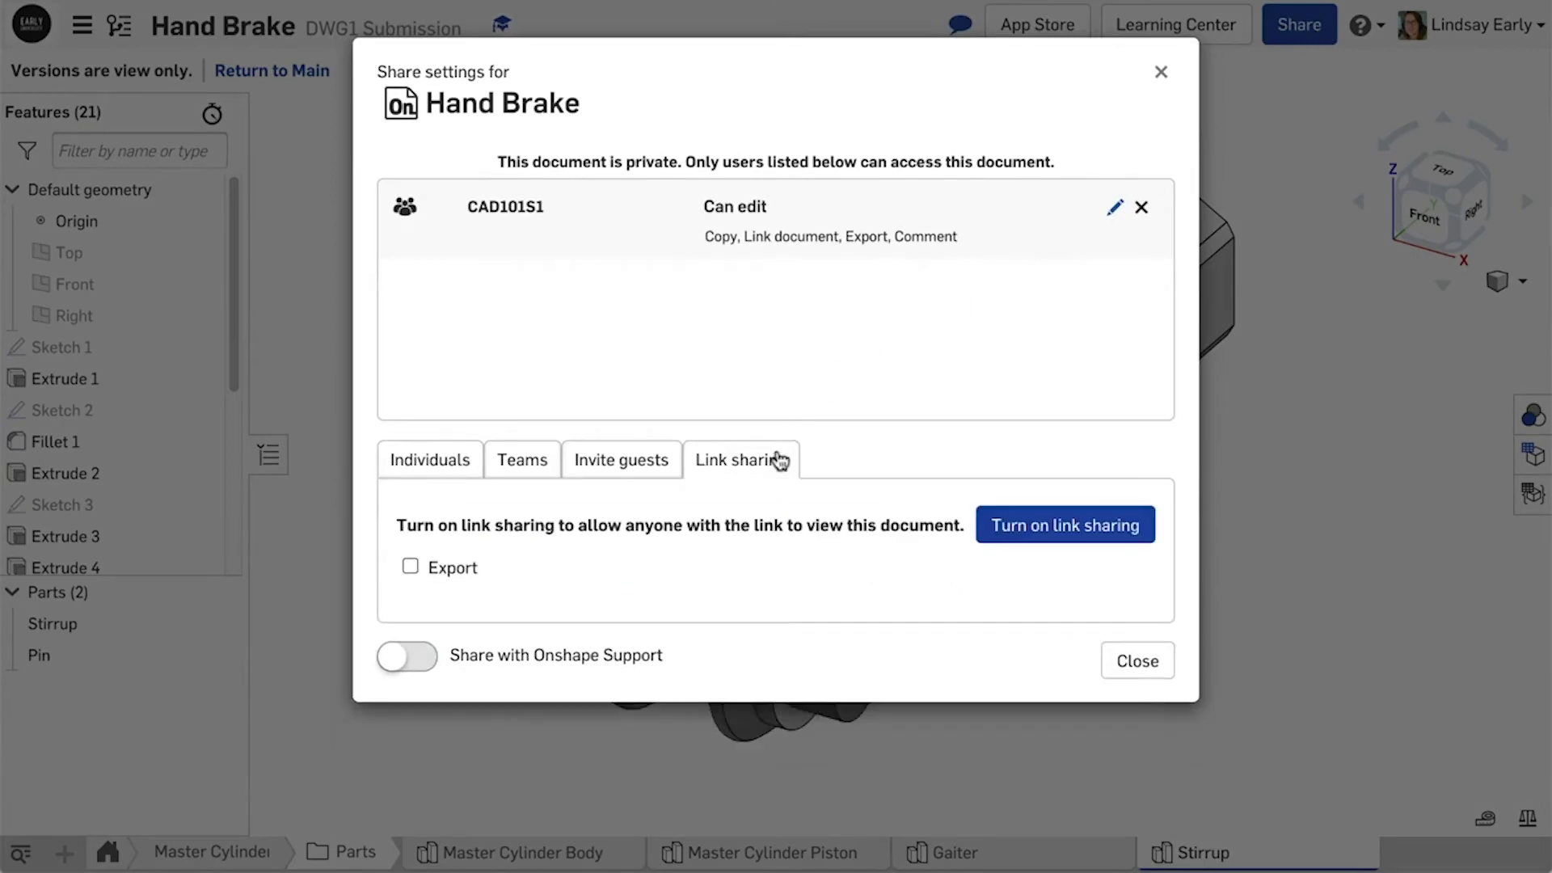
pyautogui.click(1030, 526)
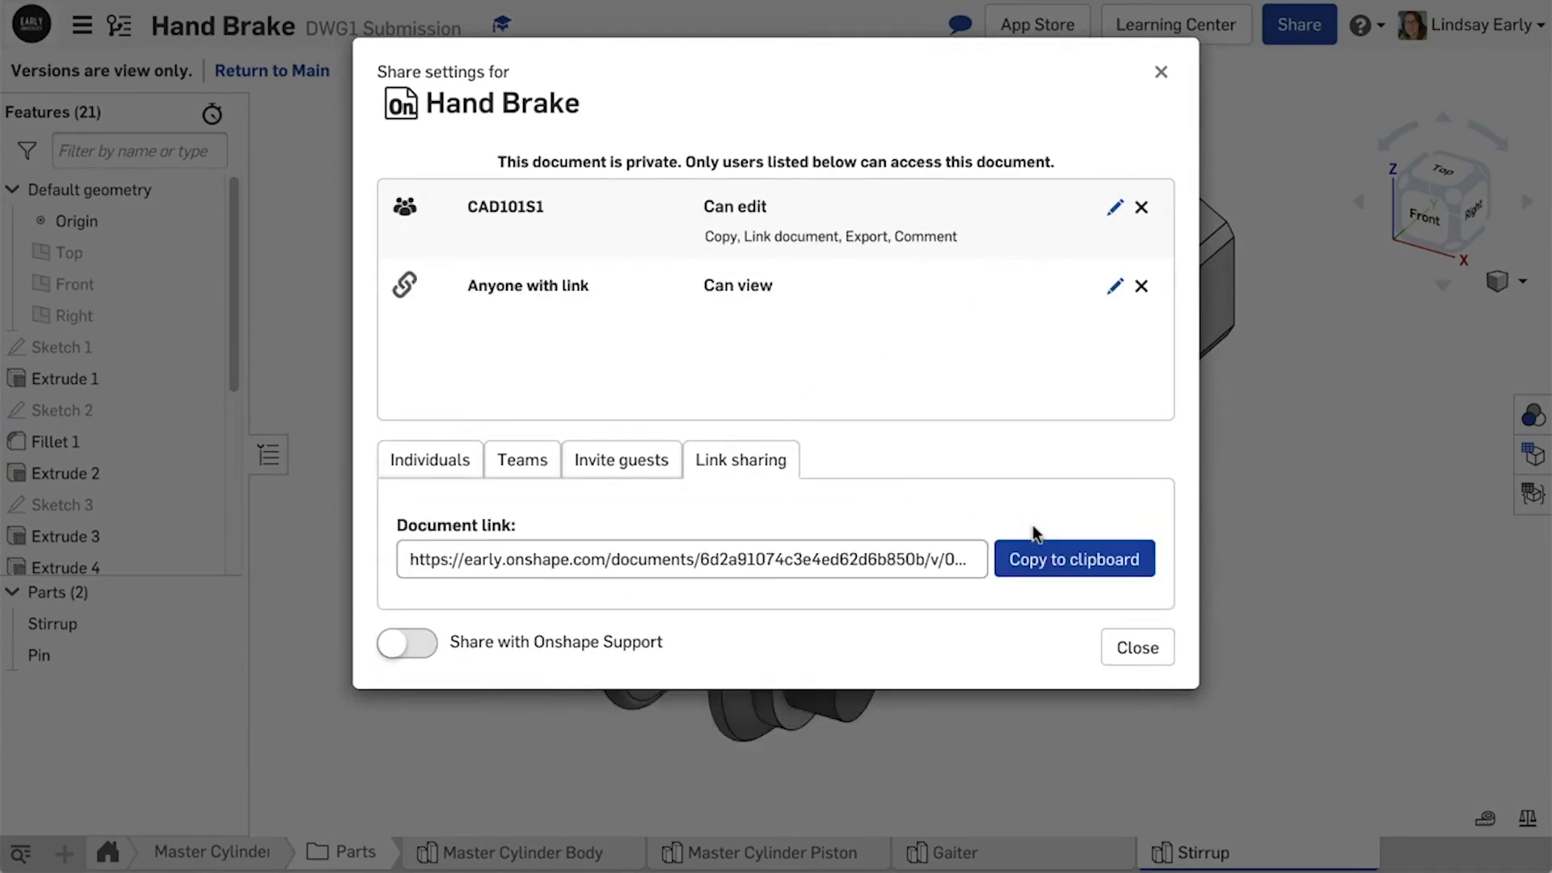
pyautogui.click(1064, 560)
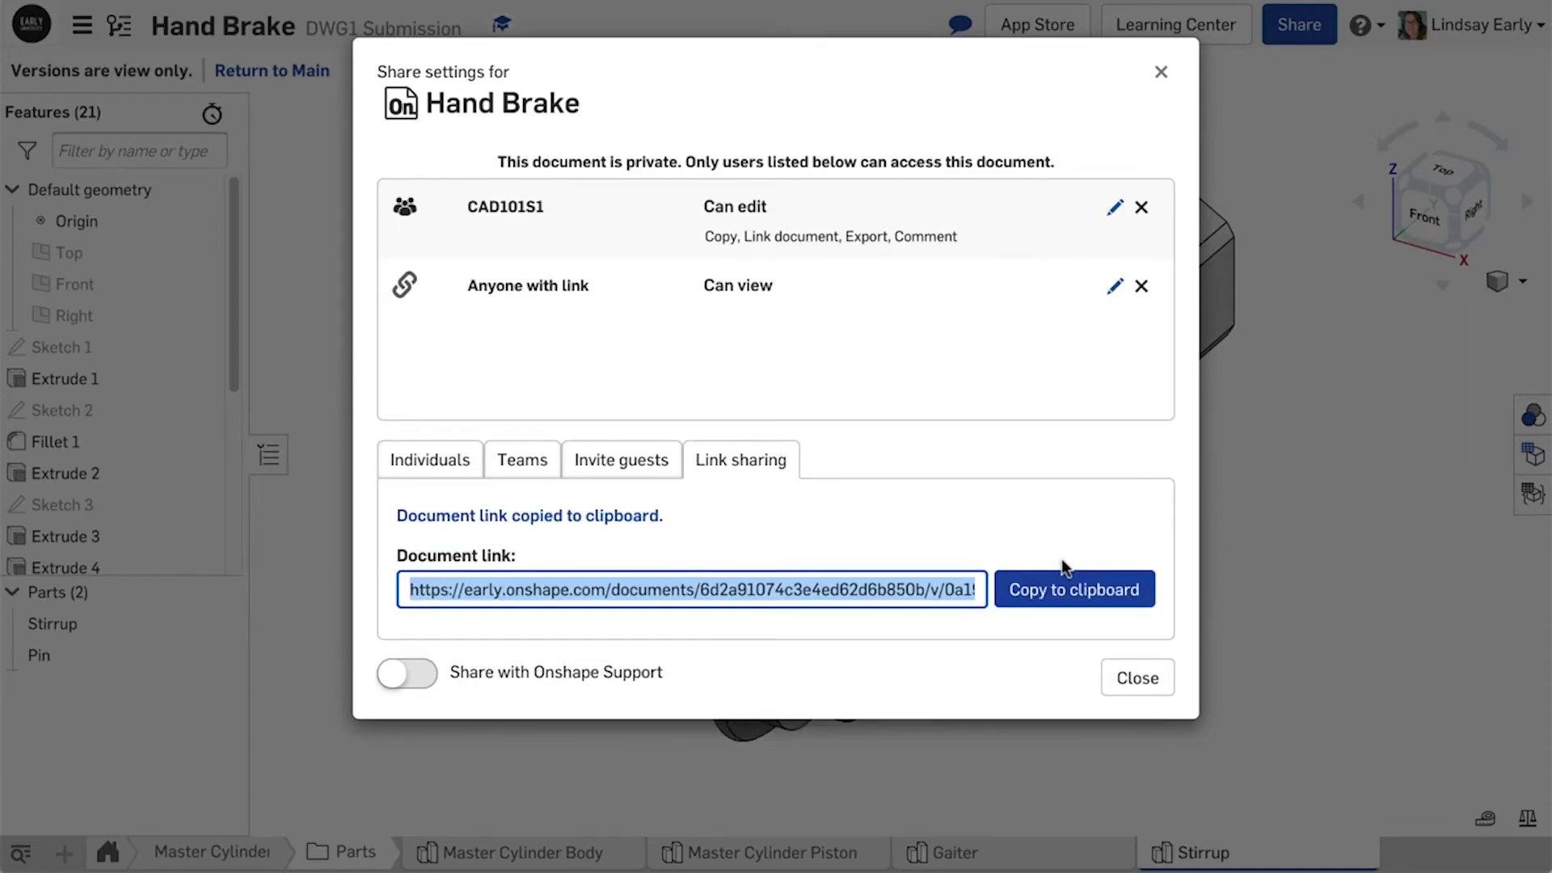
pyautogui.click(1138, 678)
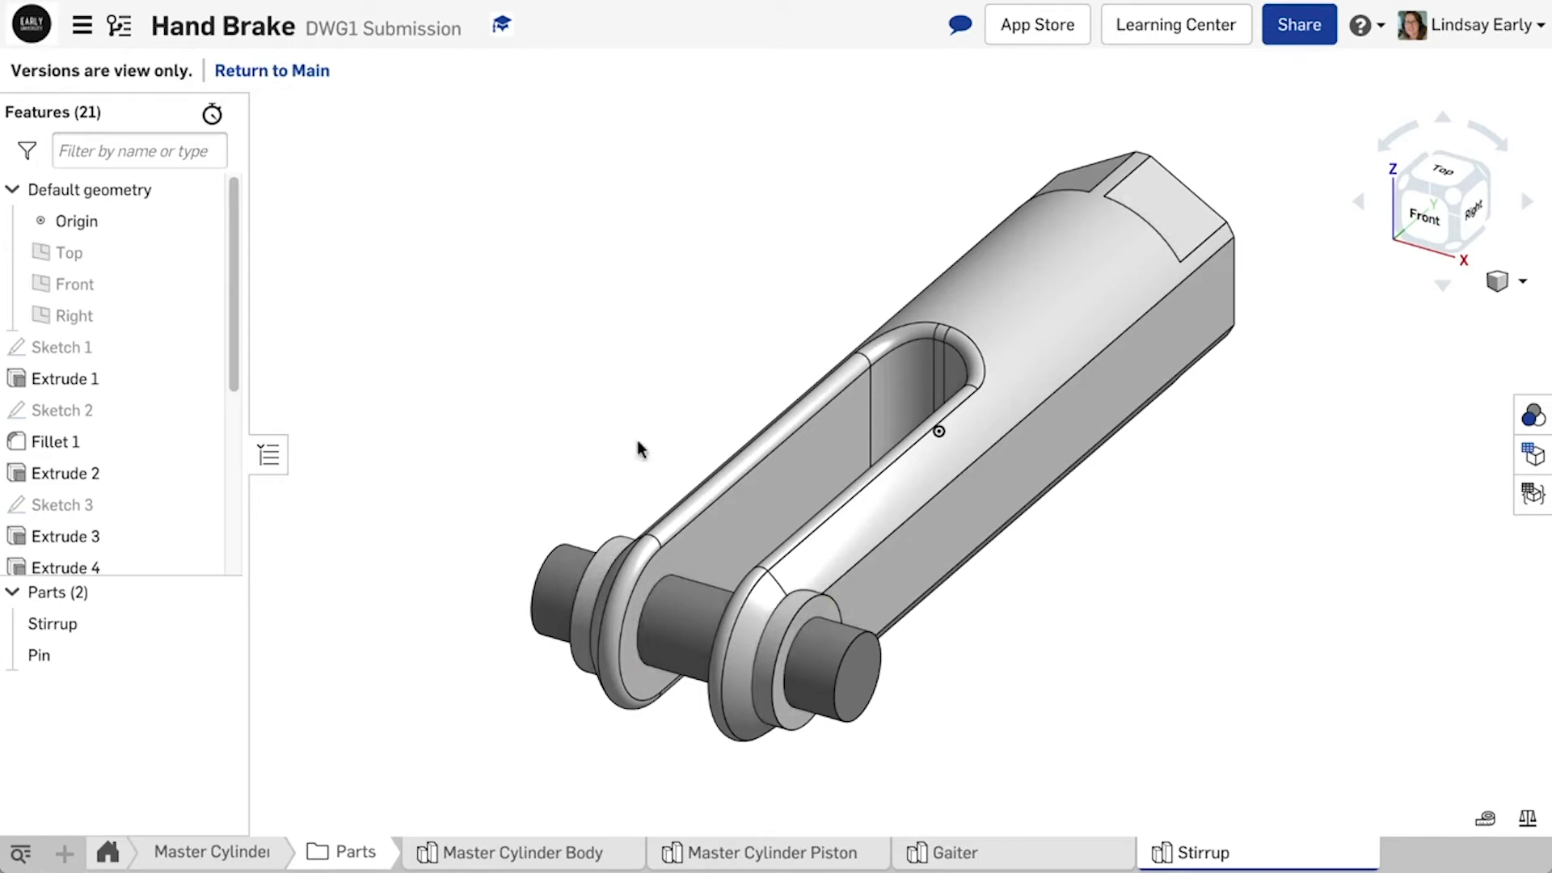
# - Go to Documents and show the CAD101S1 team's shared documents
pyautogui.click(46, 30)
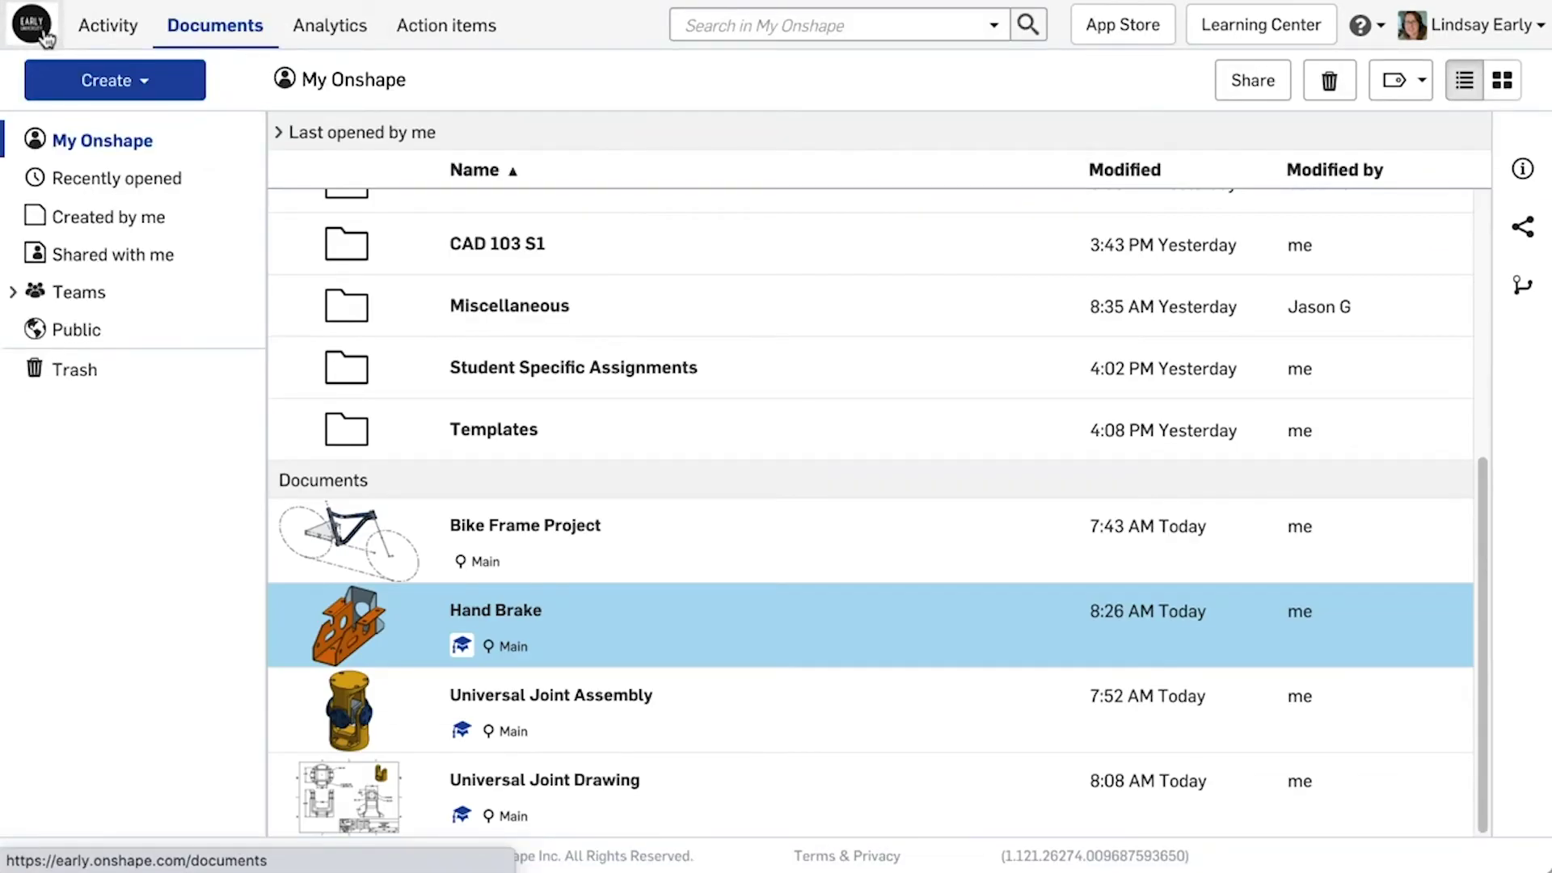
pyautogui.click(31, 292)
pyautogui.click(79, 370)
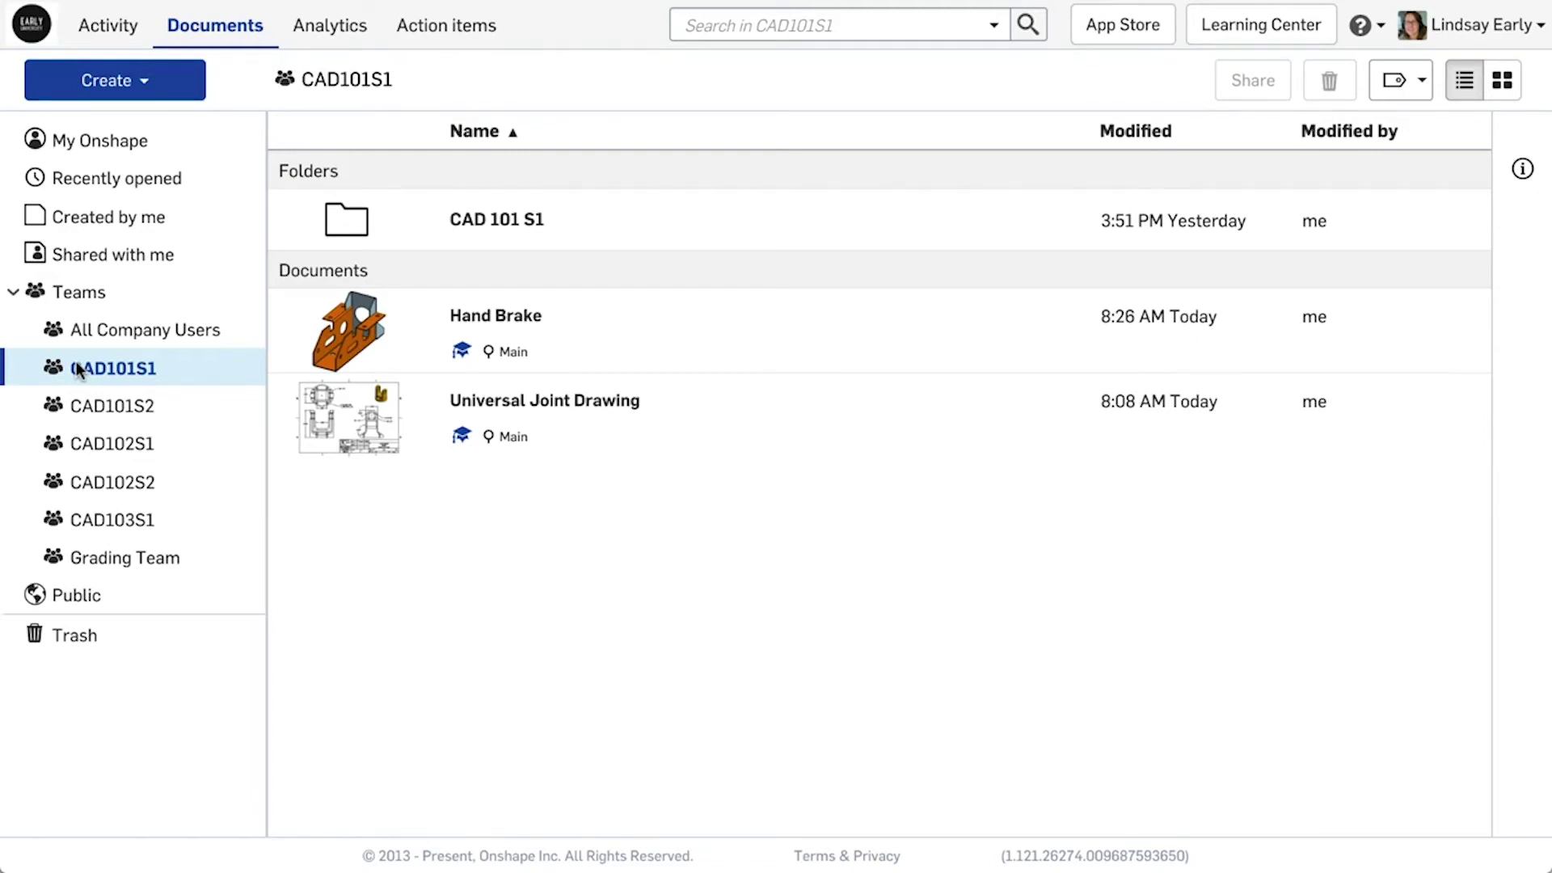
# - Share Hand Brake with the Grading Team, allowing them to reshare
pyautogui.rightClick(572, 333)
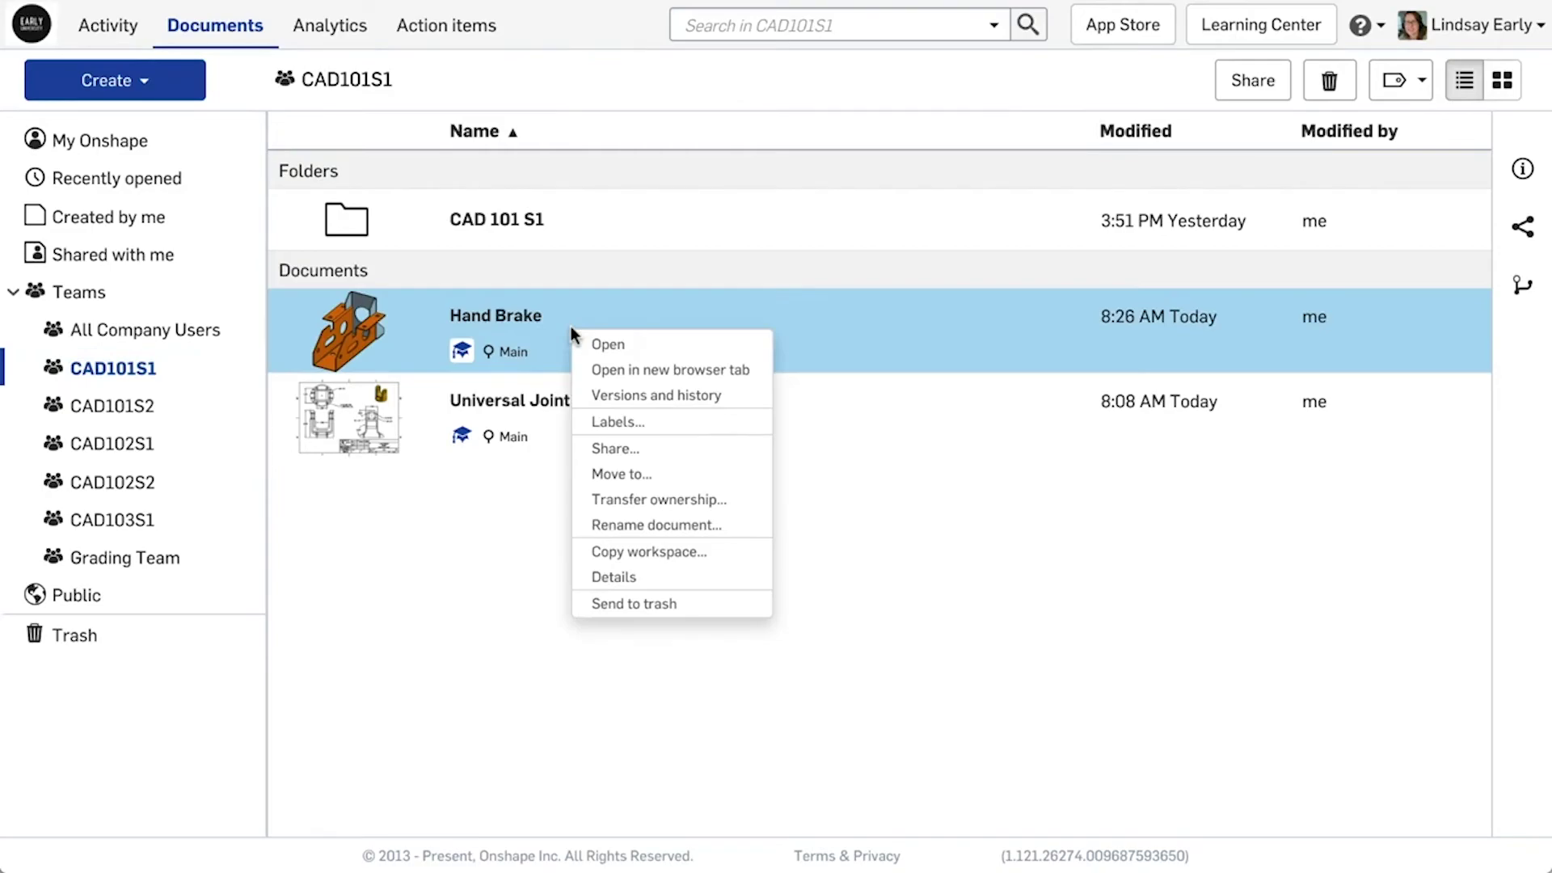
pyautogui.click(614, 447)
pyautogui.click(541, 462)
pyautogui.click(548, 528)
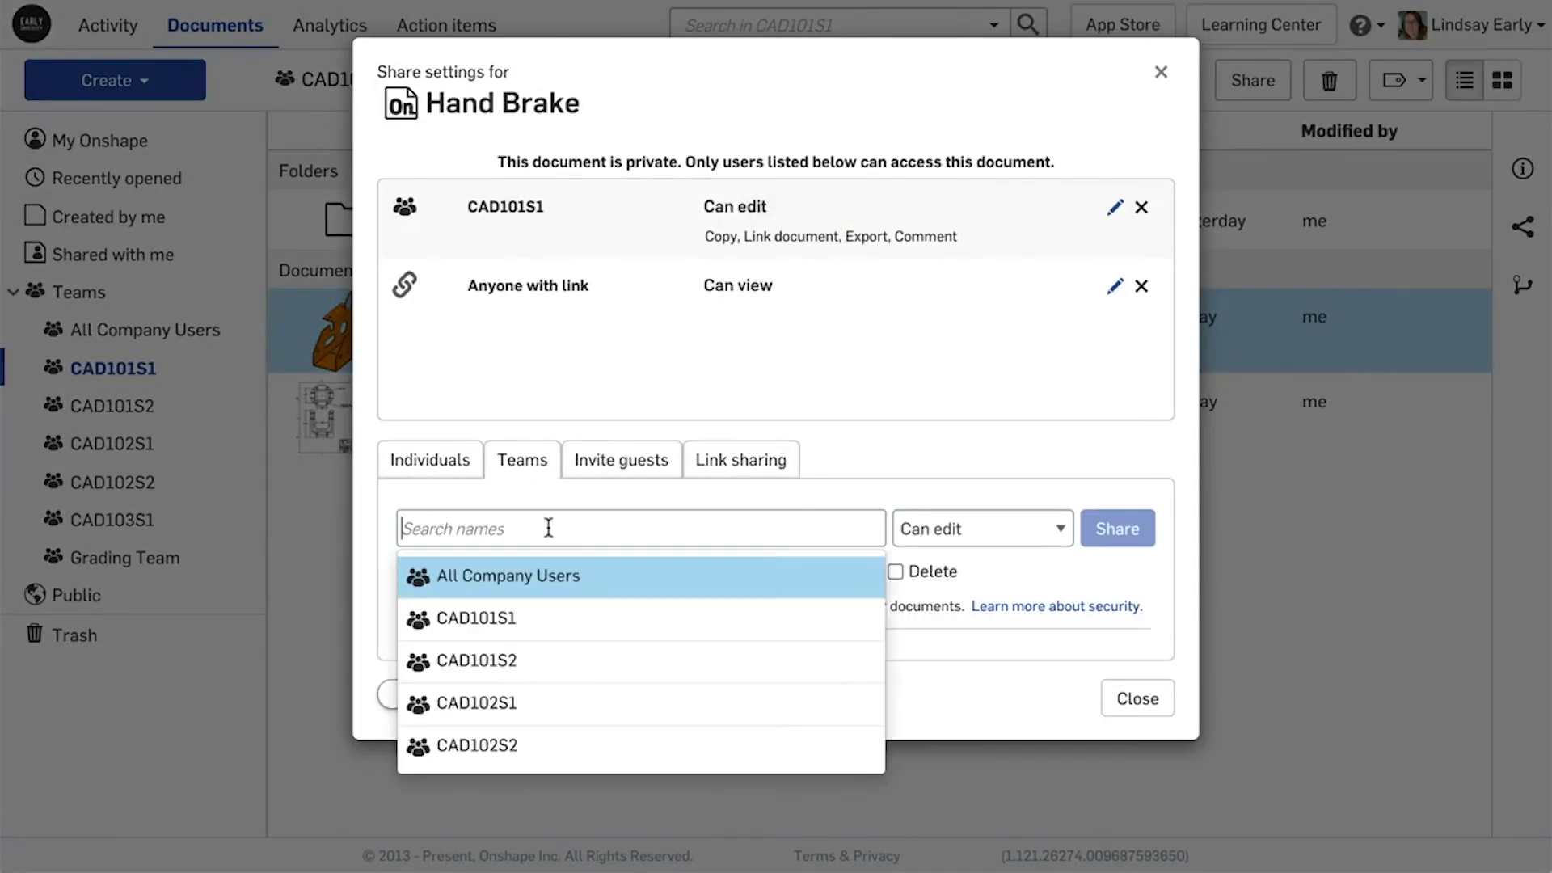
pyautogui.write('gra')
pyautogui.click(570, 577)
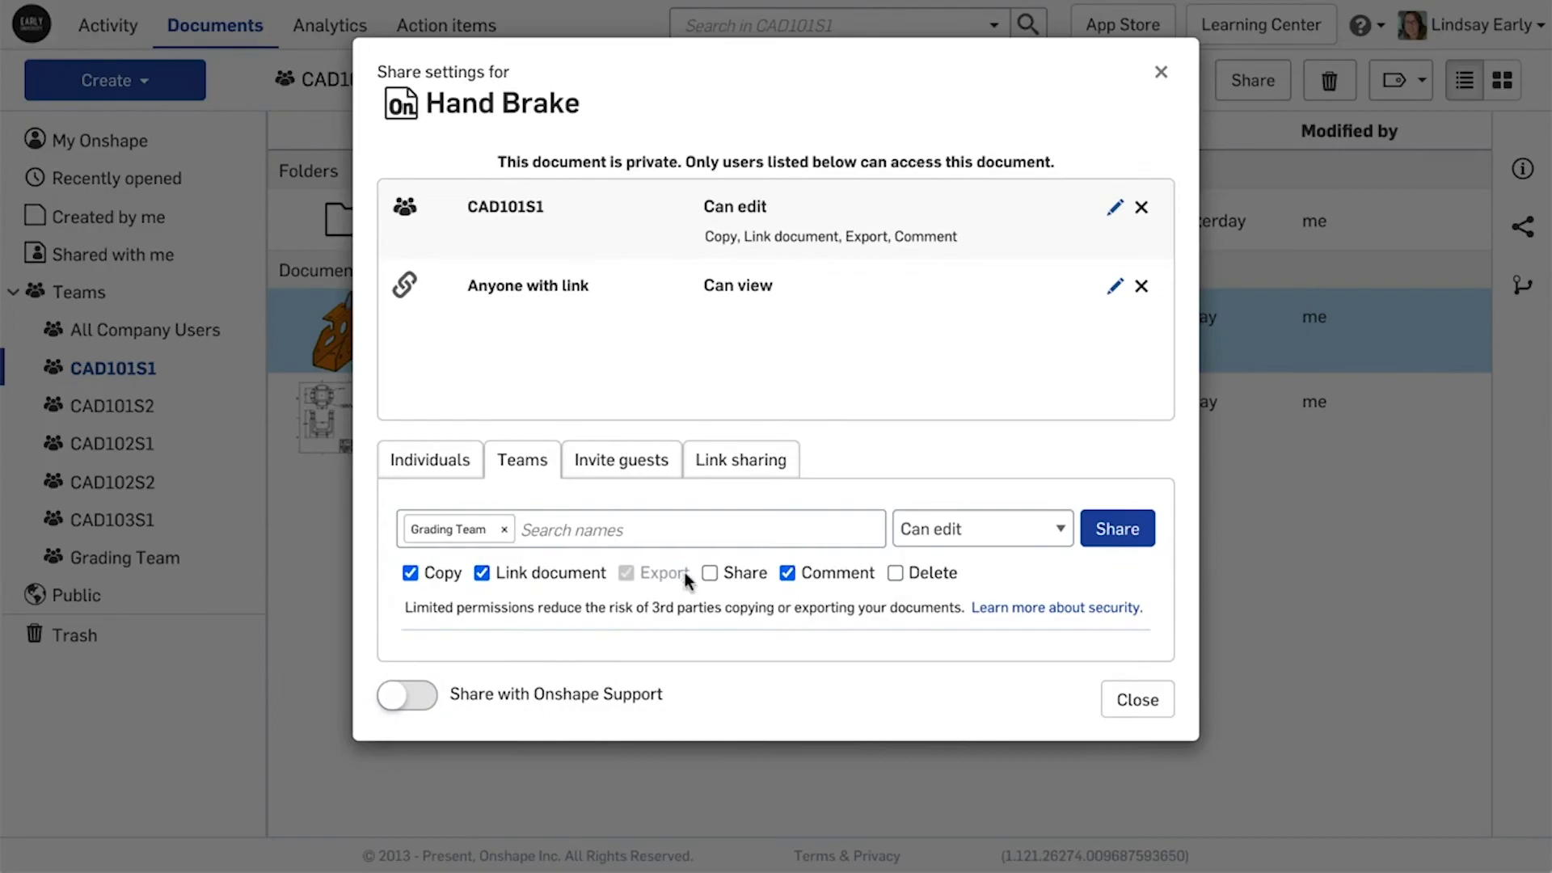
pyautogui.click(703, 570)
pyautogui.click(1117, 529)
pyautogui.click(1130, 698)
# - Remove the Grading Team's access to Hand Brake and return to My Onshape
pyautogui.click(151, 570)
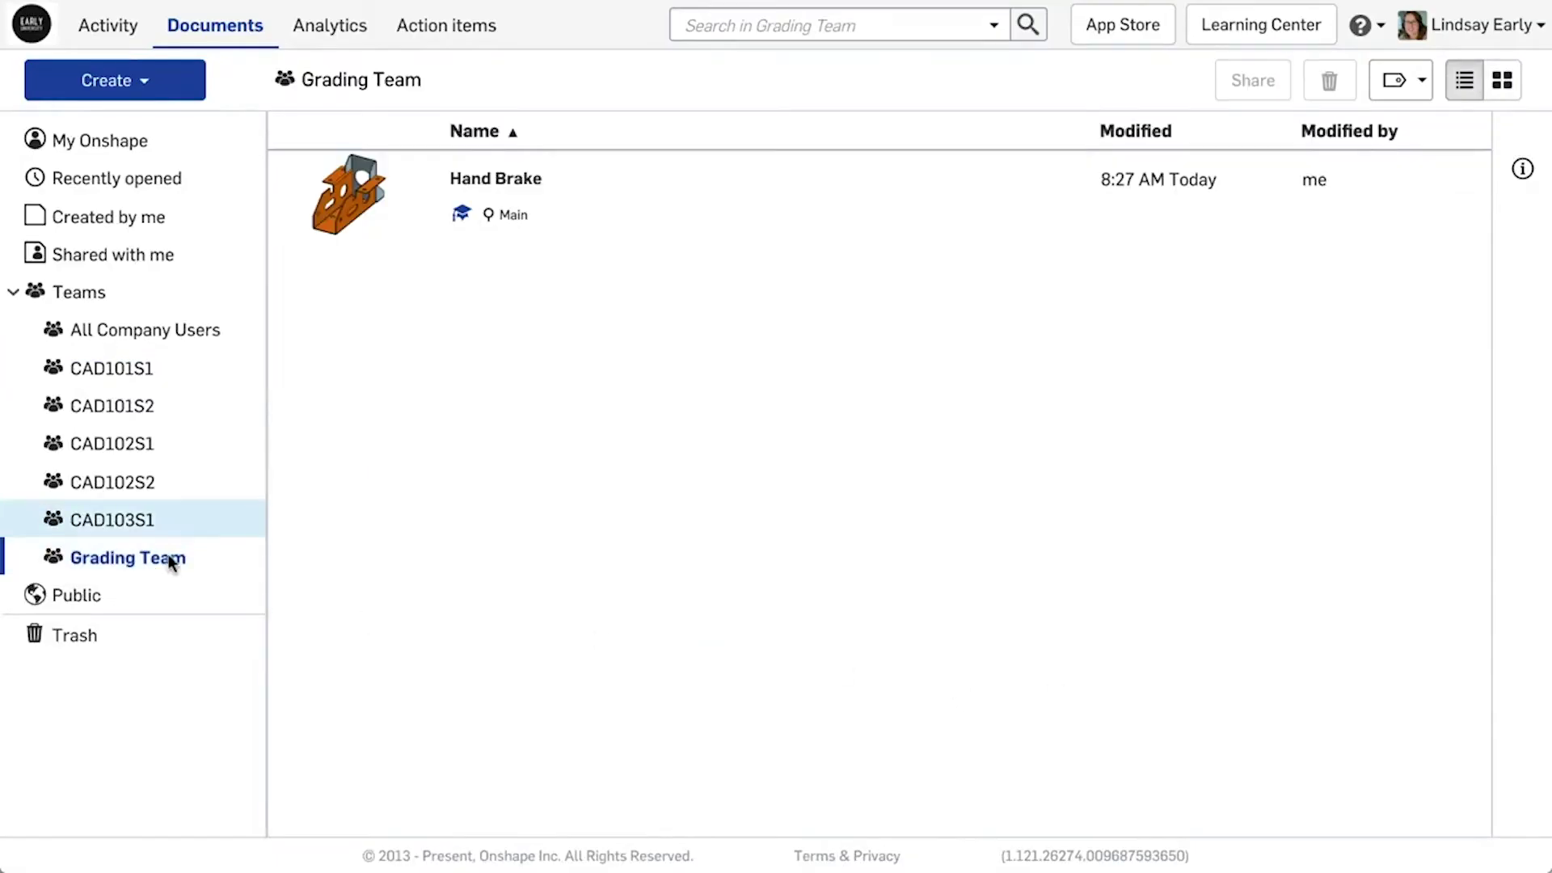
pyautogui.rightClick(368, 215)
pyautogui.click(399, 332)
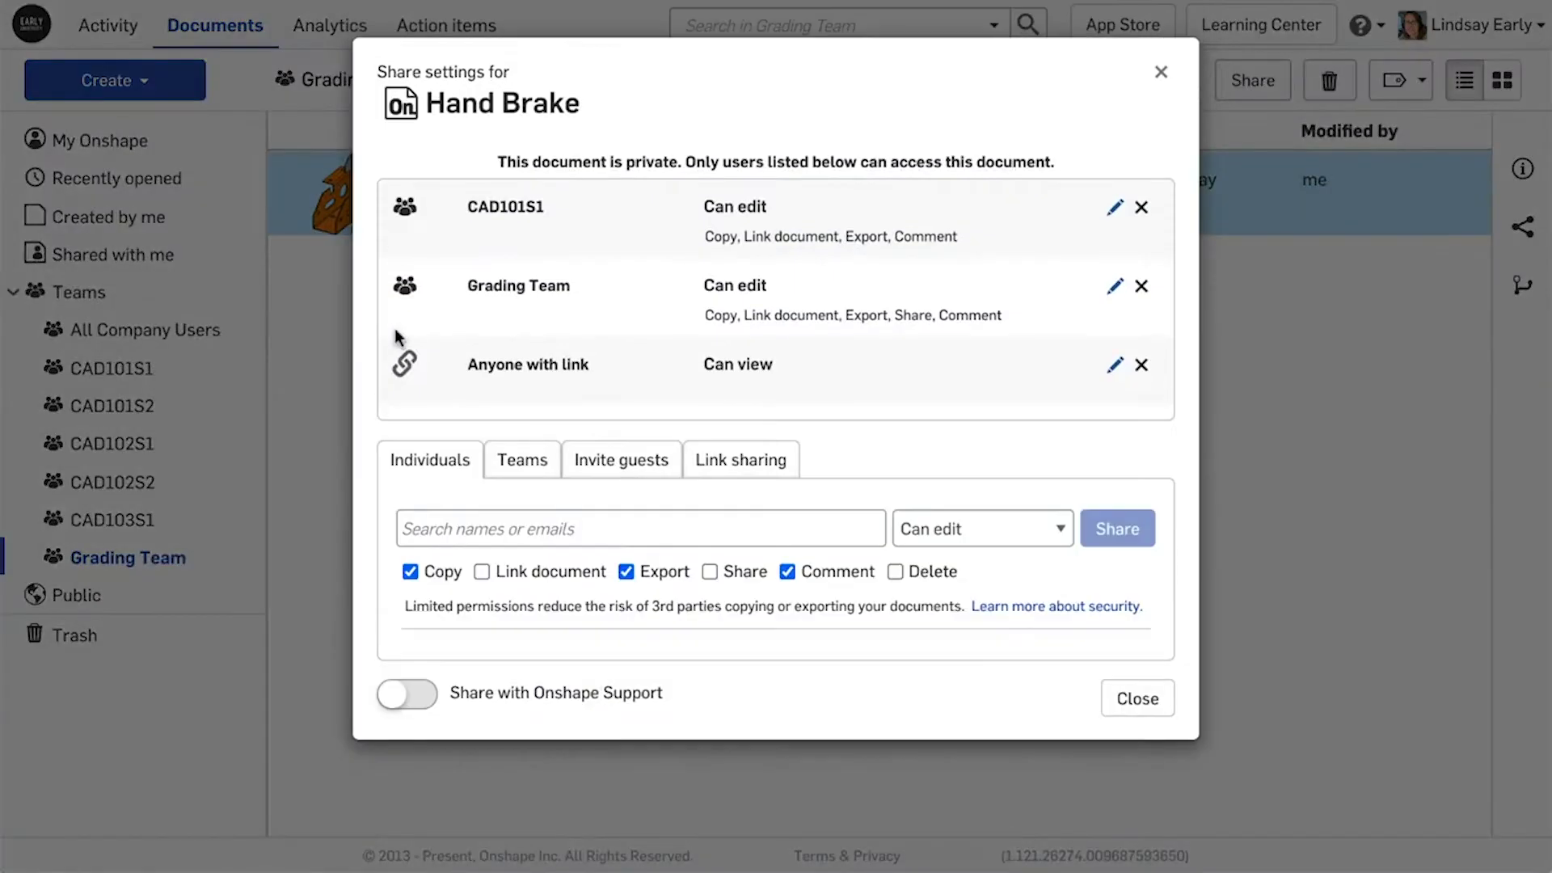
pyautogui.click(1141, 287)
pyautogui.click(1146, 697)
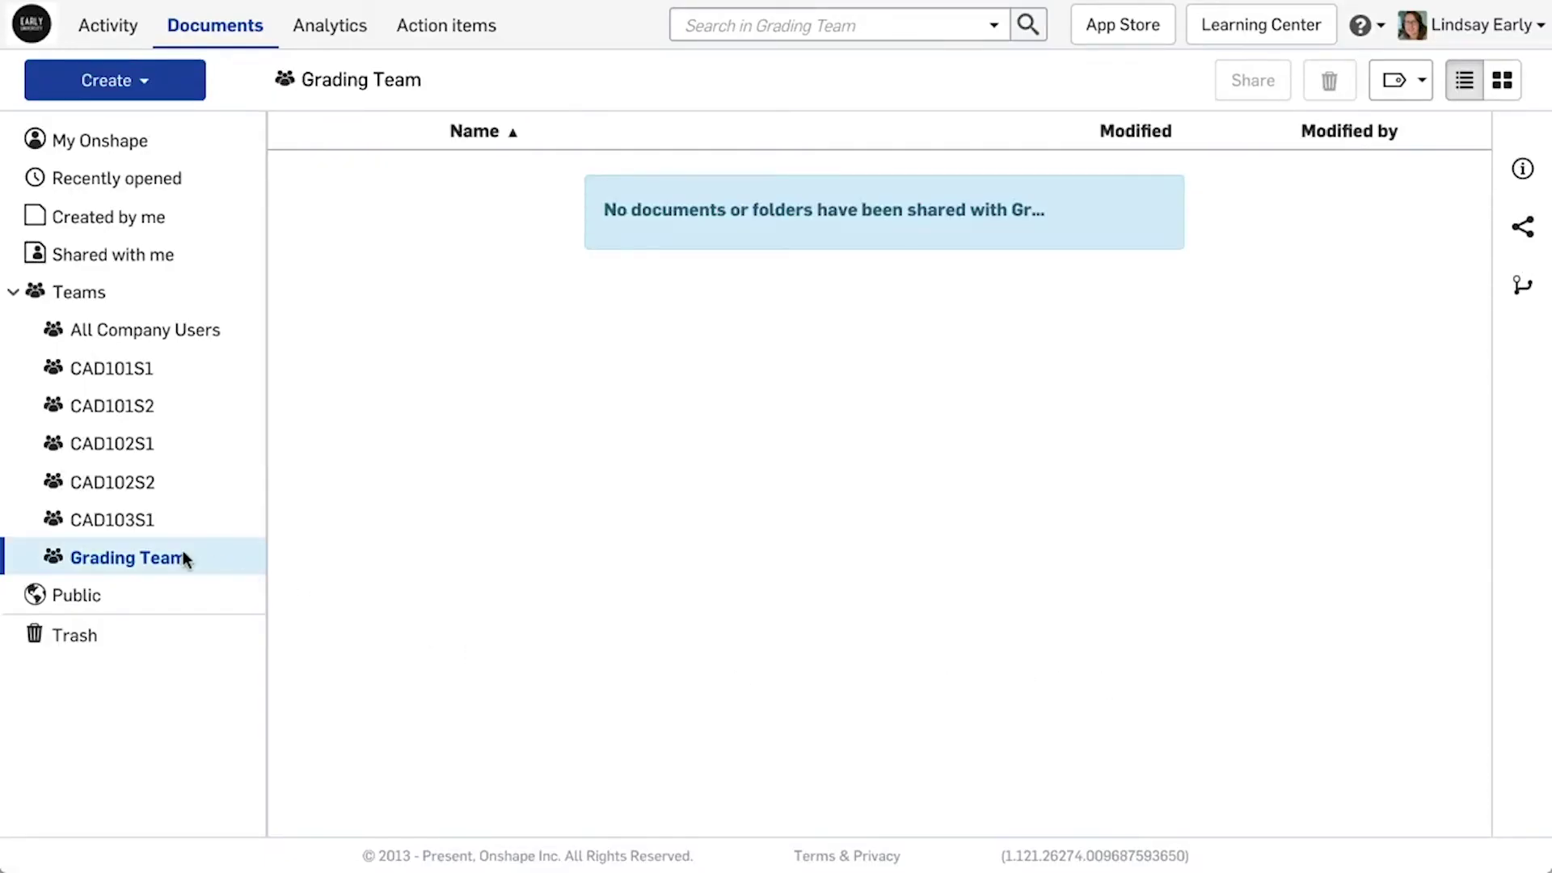
pyautogui.click(32, 24)
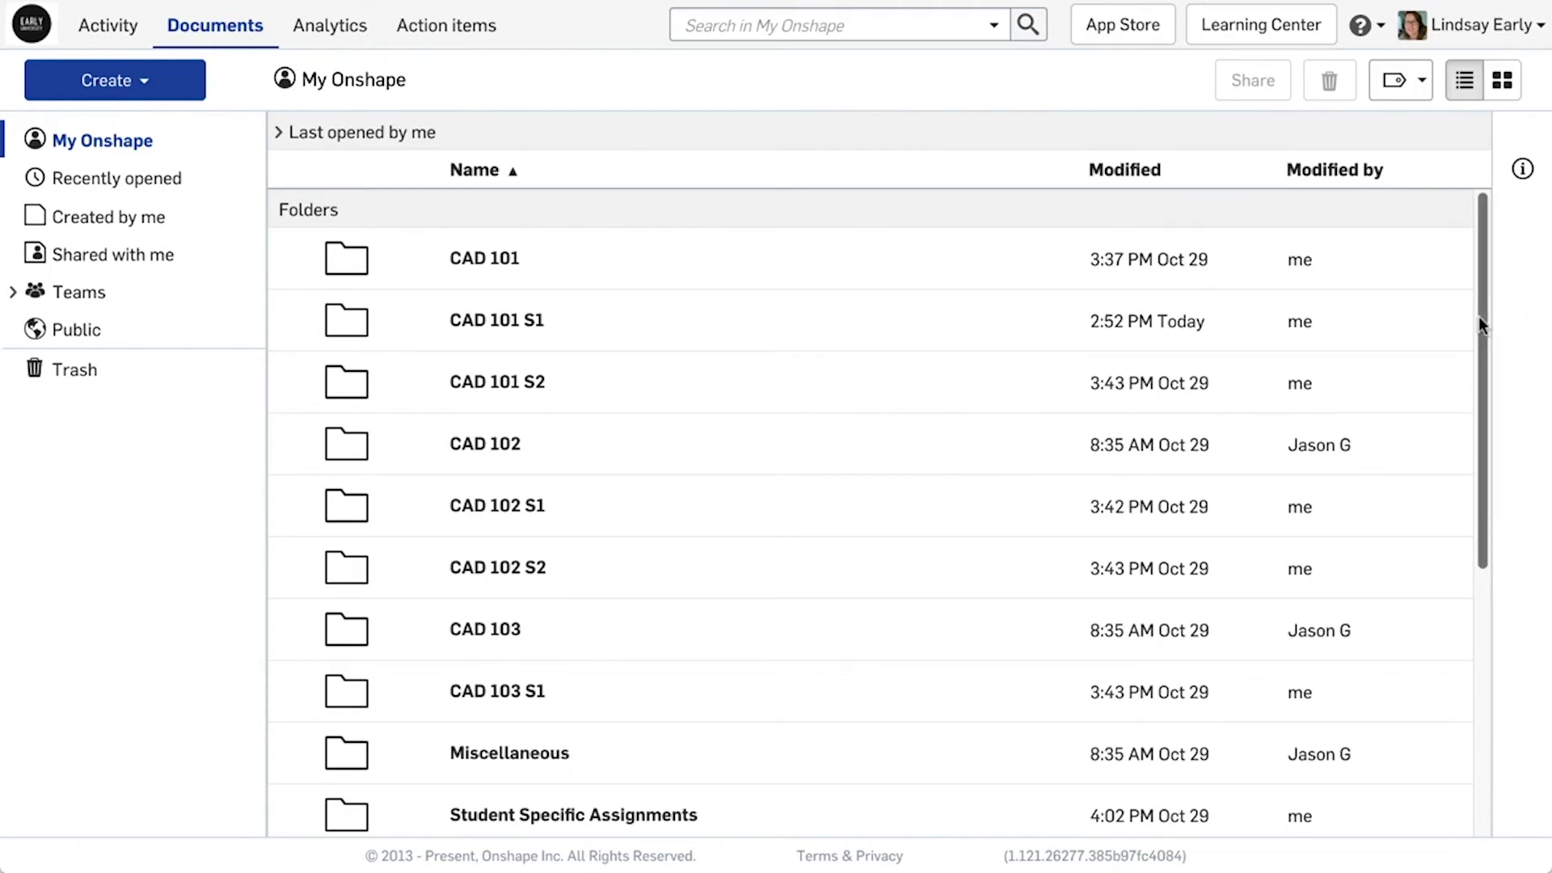
pyautogui.moveTo(1478, 317); pyautogui.dragTo(1476, 554)
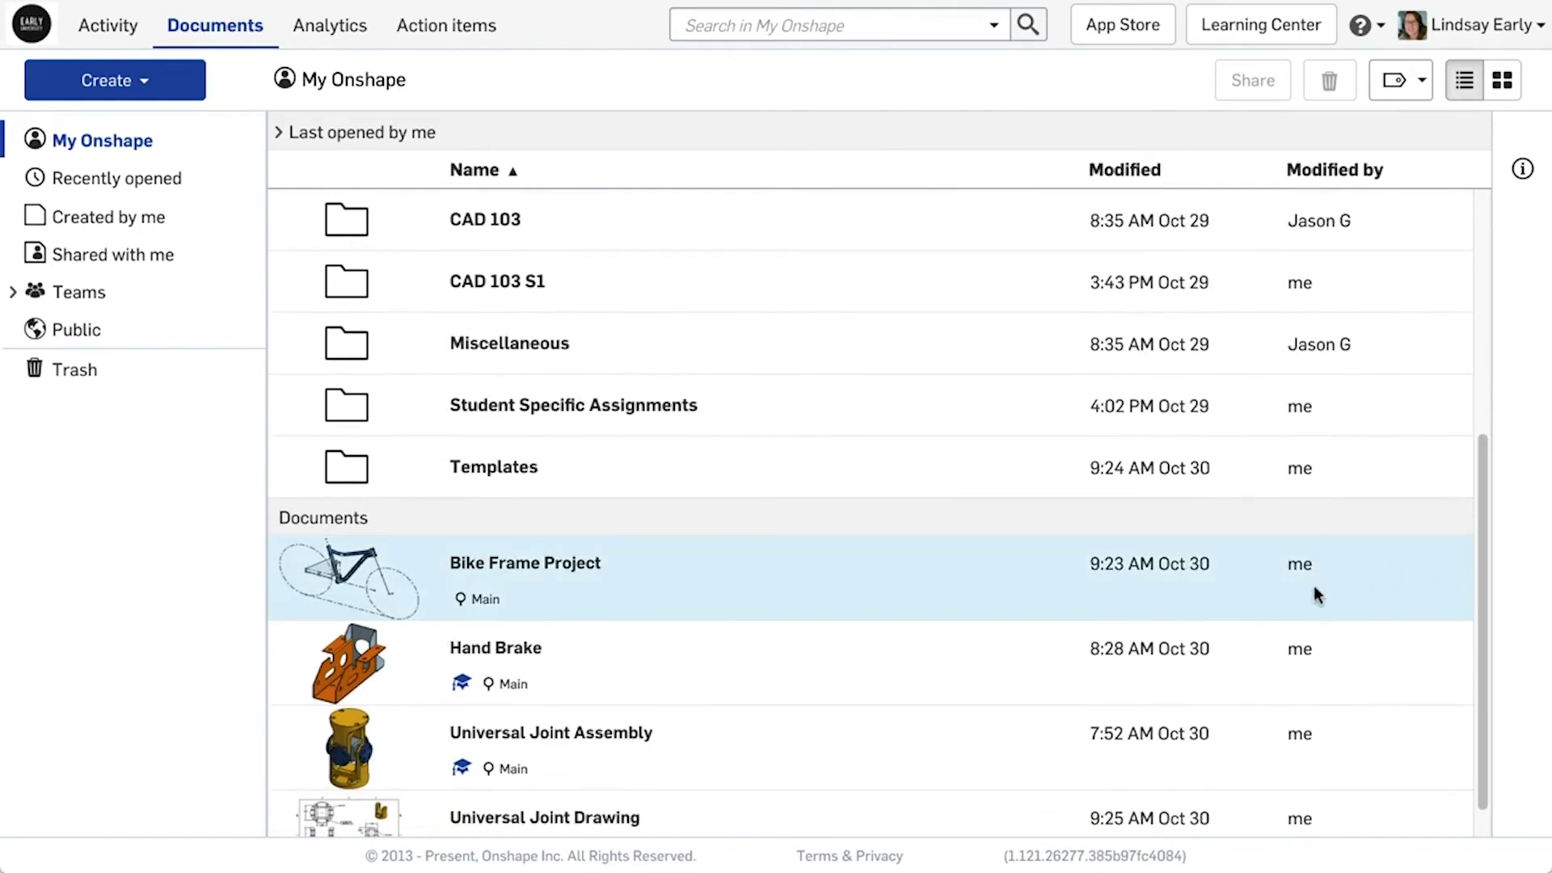
# - Move Hand Brake into the CAD 101 S1 folder and open that folder
pyautogui.rightClick(1175, 657)
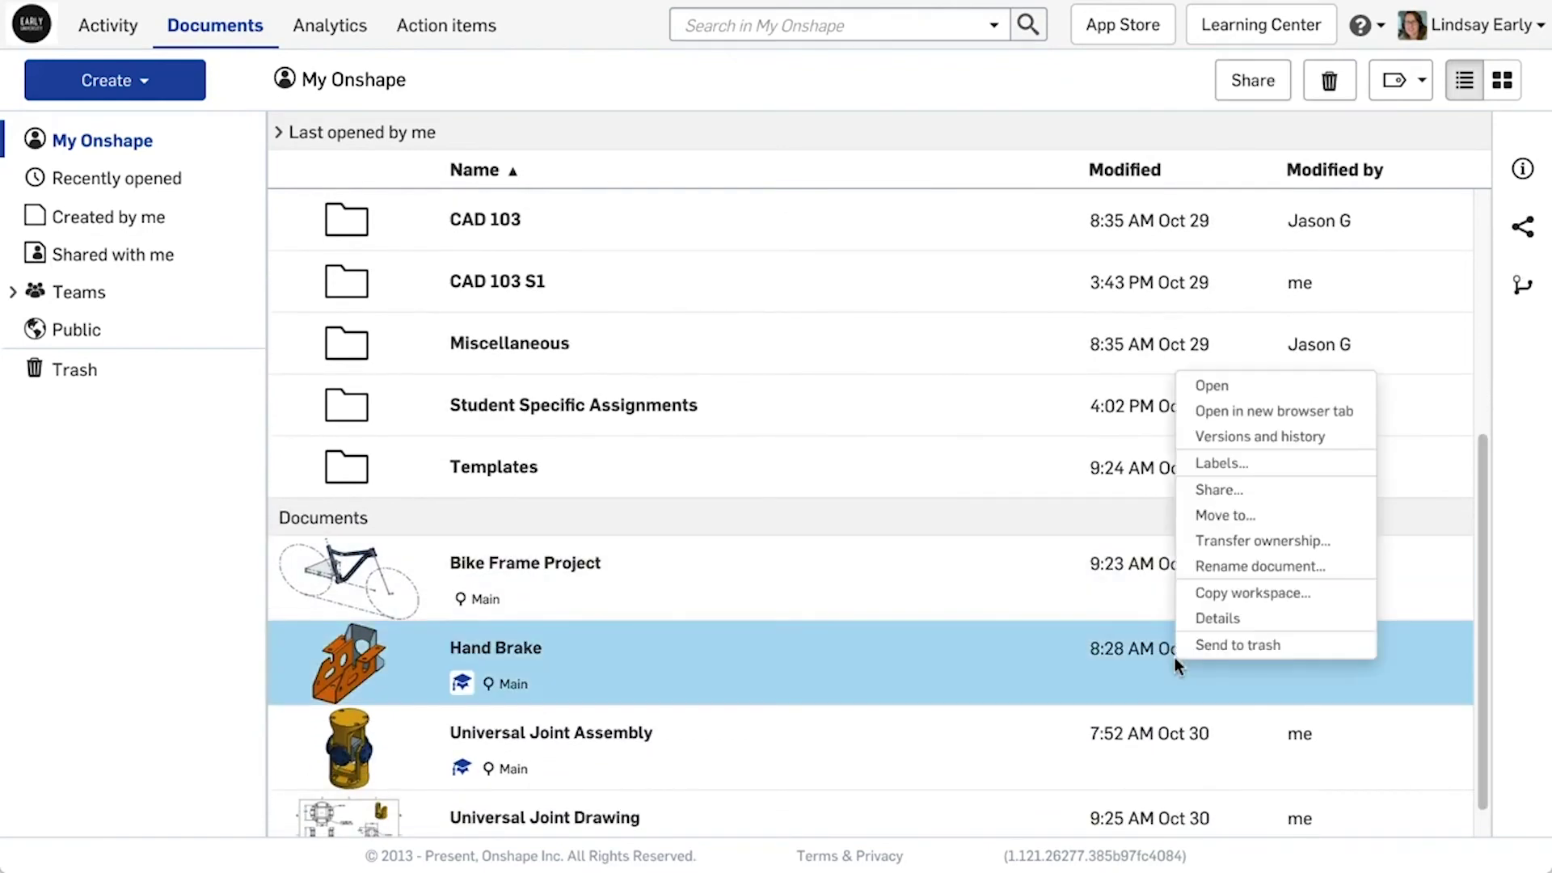
pyautogui.click(1220, 520)
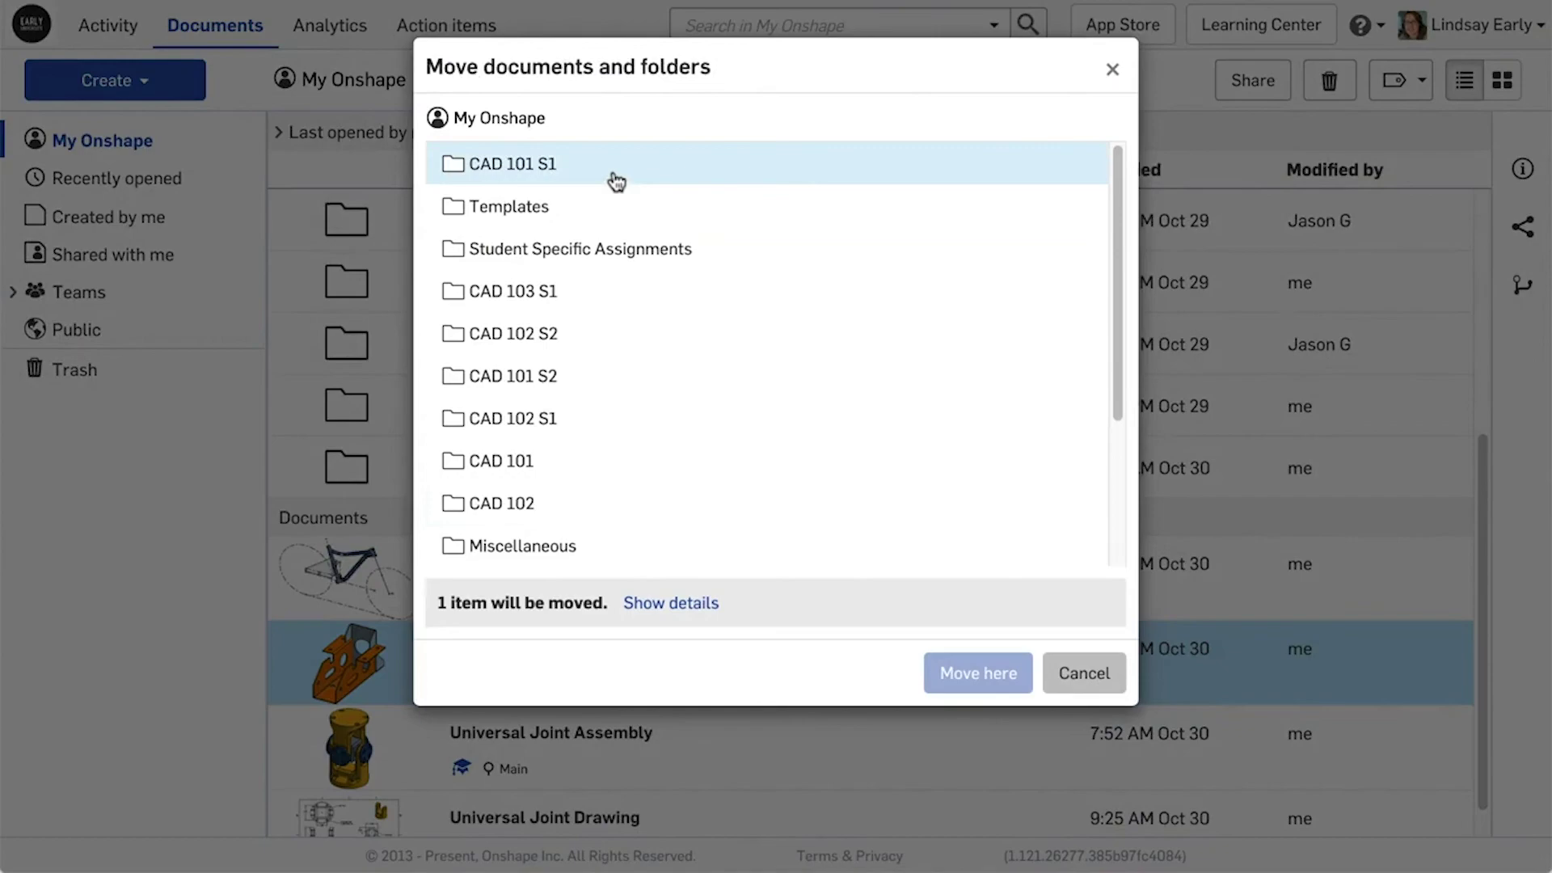
pyautogui.click(616, 181)
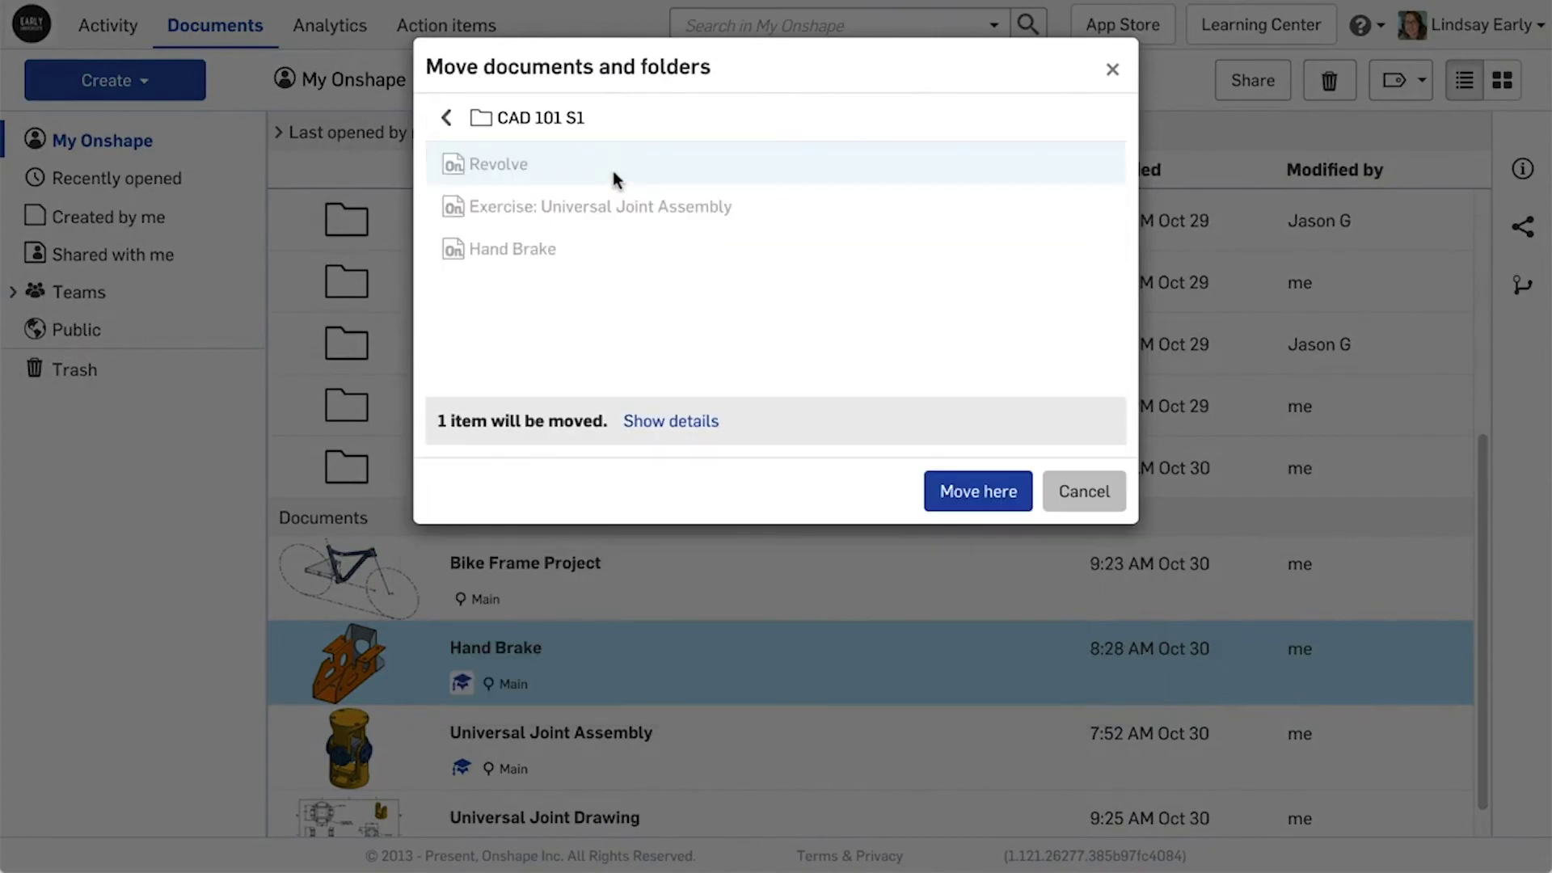
pyautogui.click(986, 496)
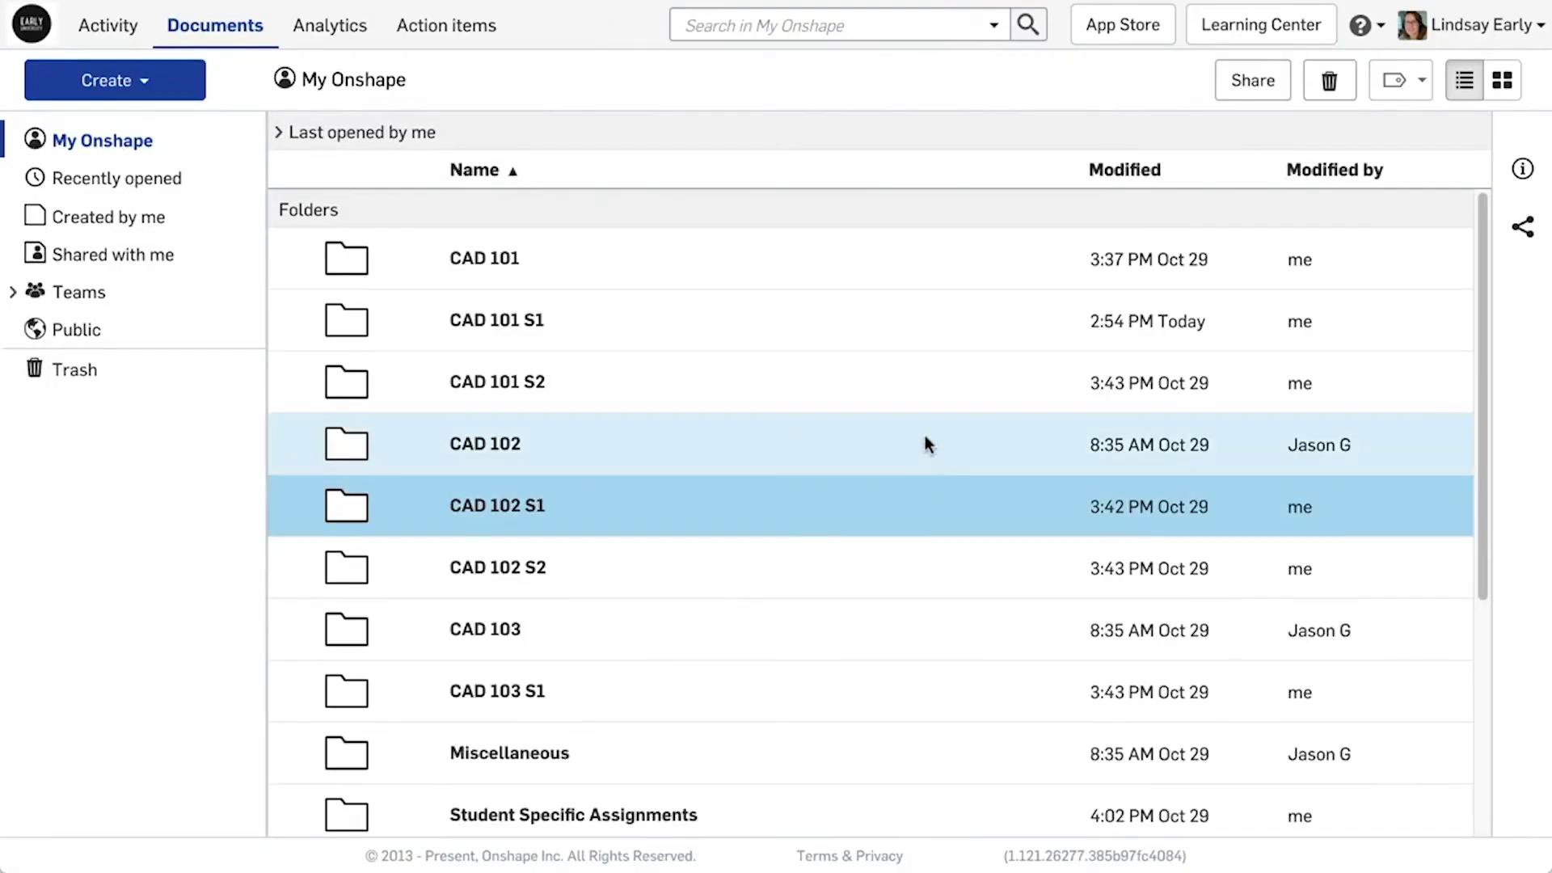
pyautogui.doubleClick(847, 340)
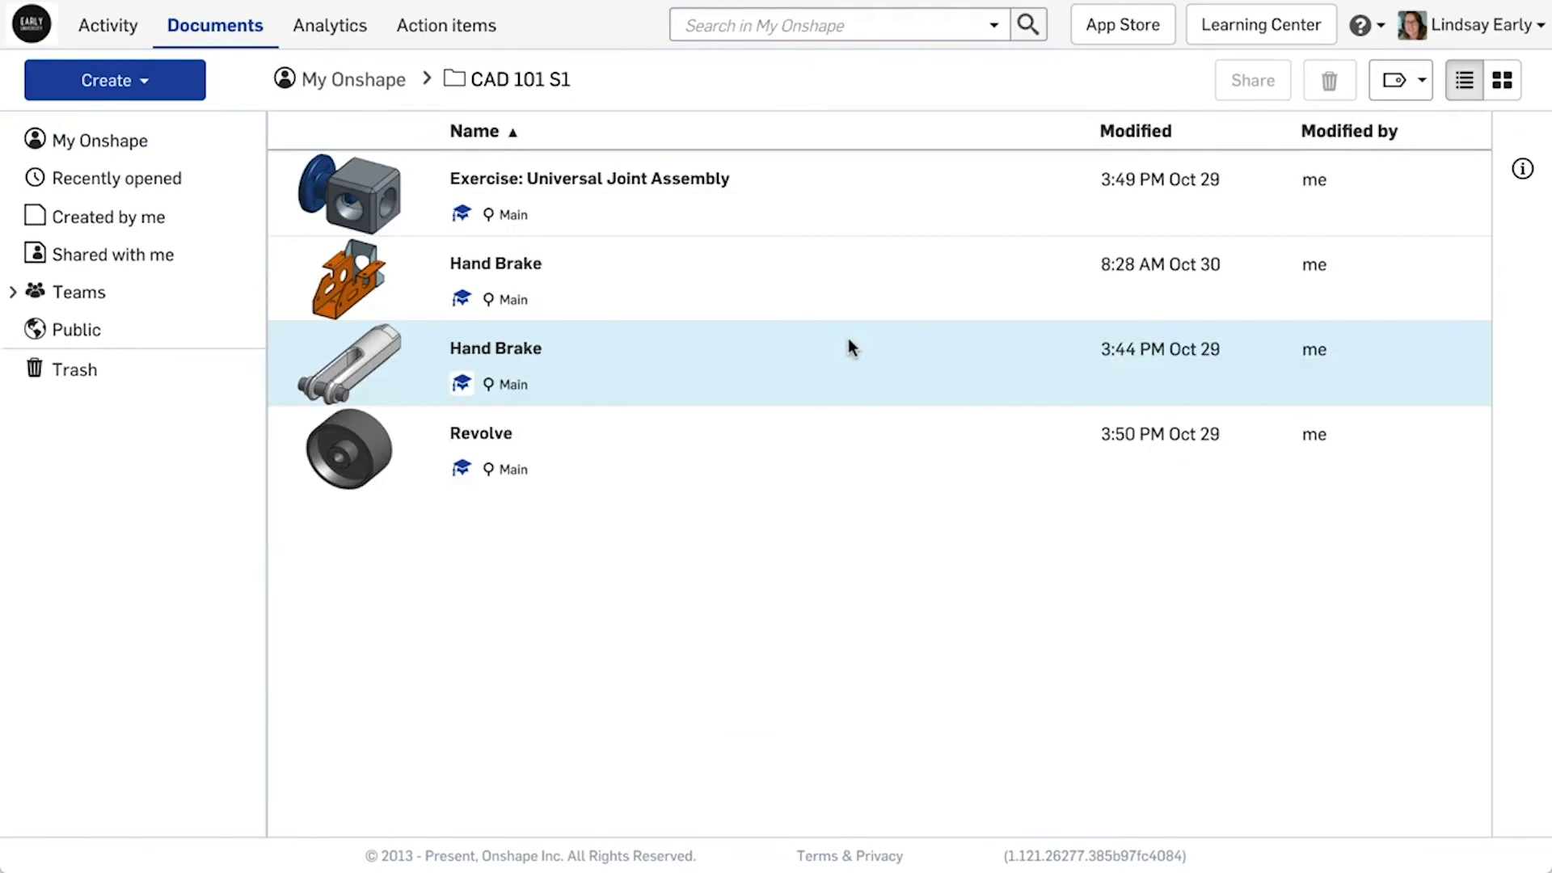